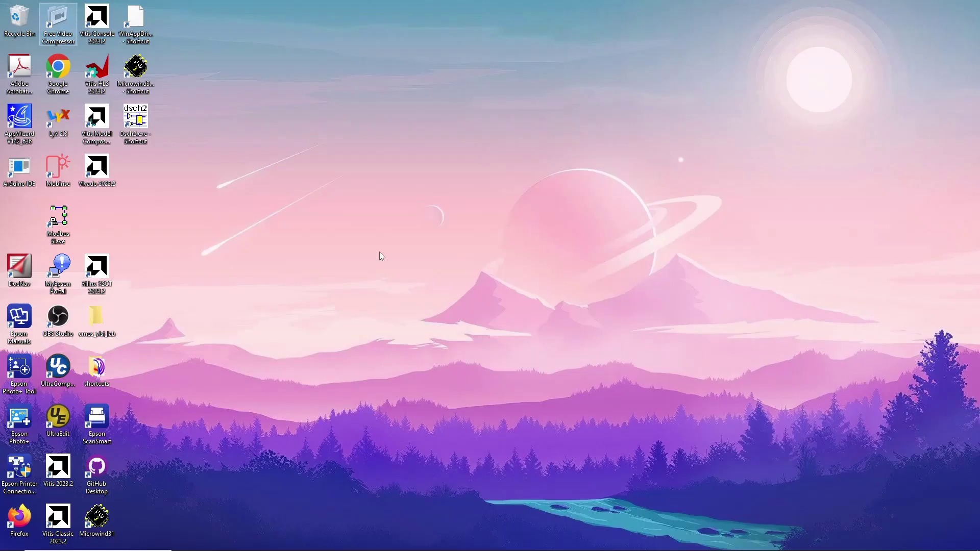
Open the Dsch2 schematic editor and move the symbol library palette farther into the canvas
double_click(135, 123)
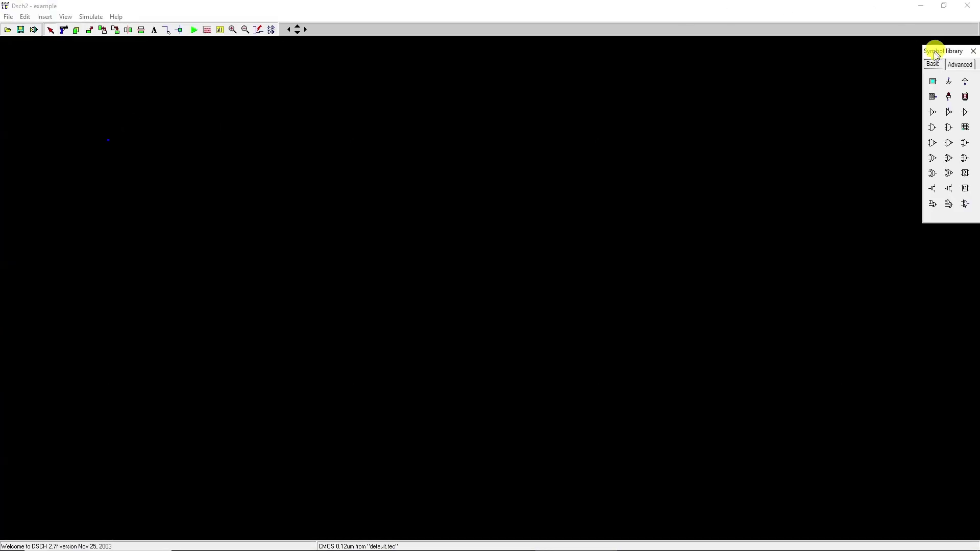
left_click_drag(936, 51, 773, 101)
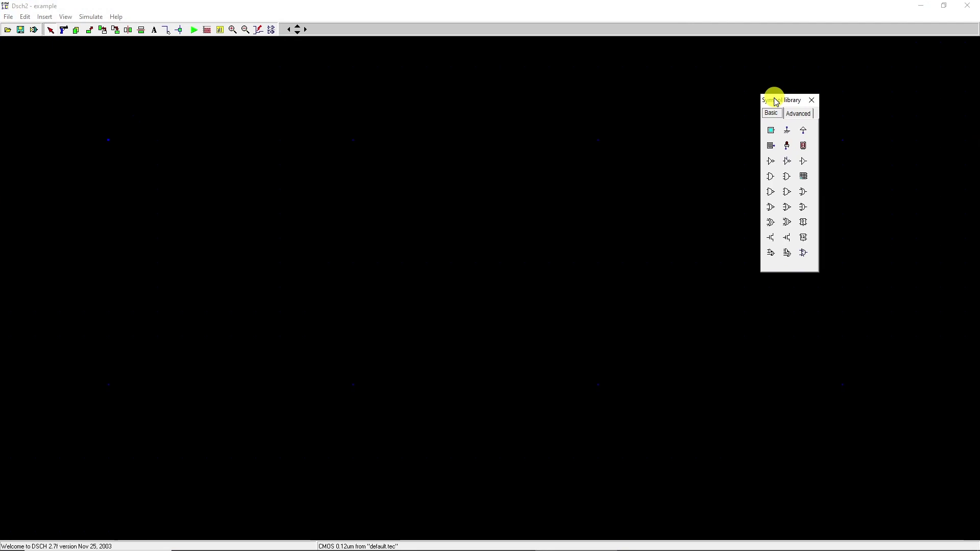
Place two vertically stacked PMOS transistors and two side-by-side NMOS transistors below them in the schematic
left_click(63, 18)
left_click(75, 55)
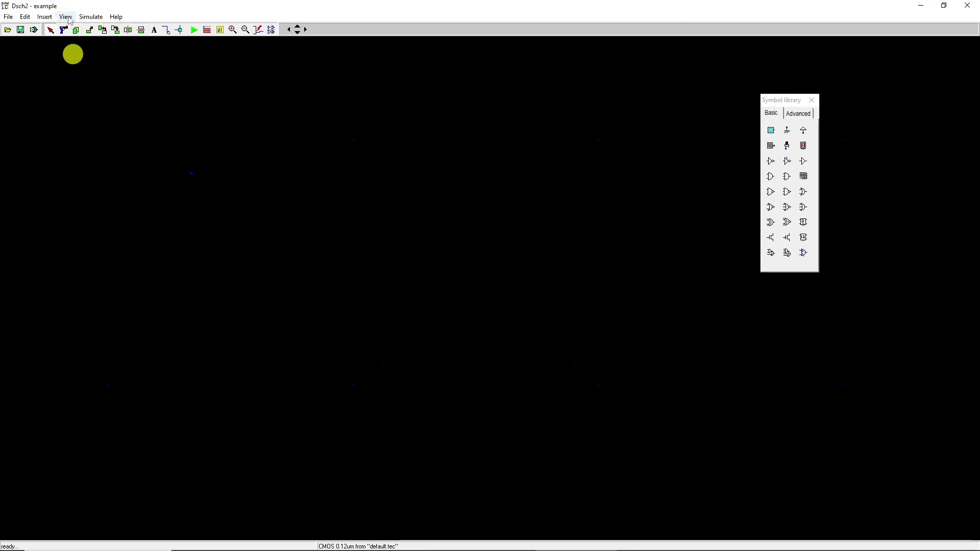
left_click(66, 17)
left_click(77, 57)
left_click(66, 17)
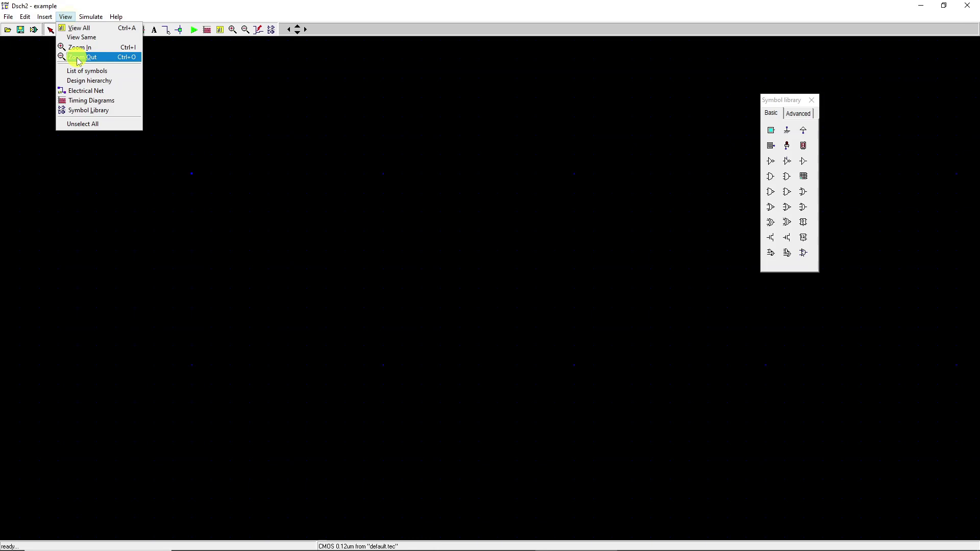
left_click(78, 59)
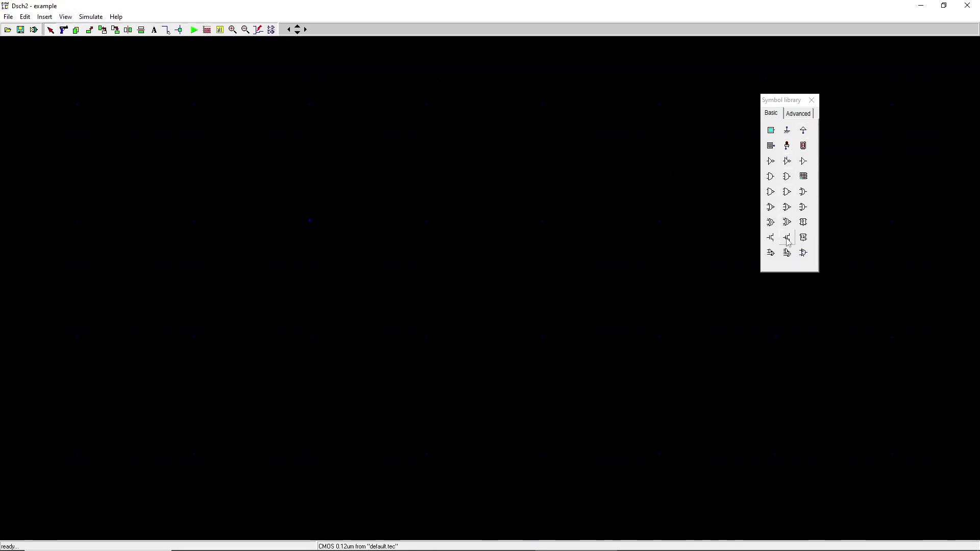
left_click_drag(788, 240, 506, 196)
left_click_drag(774, 239, 511, 266)
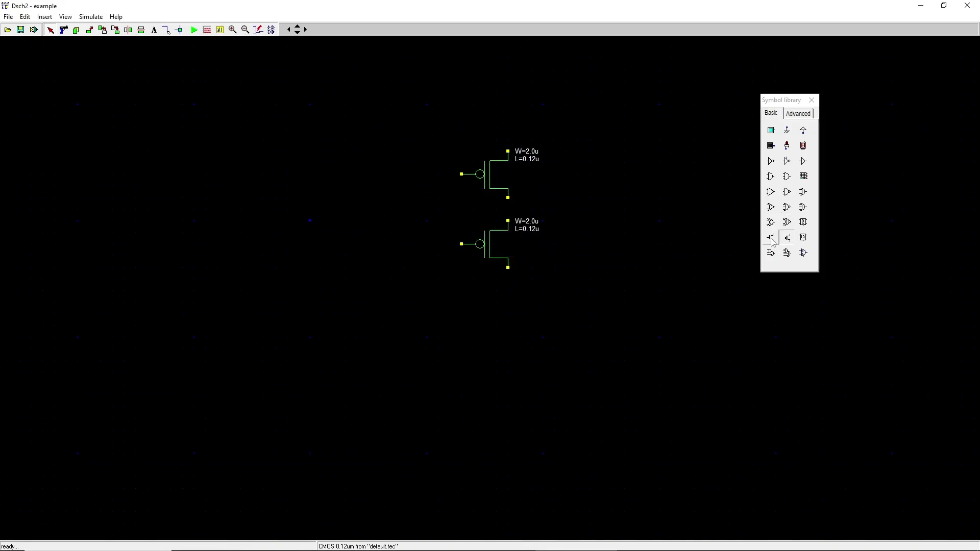
left_click_drag(773, 241, 596, 360)
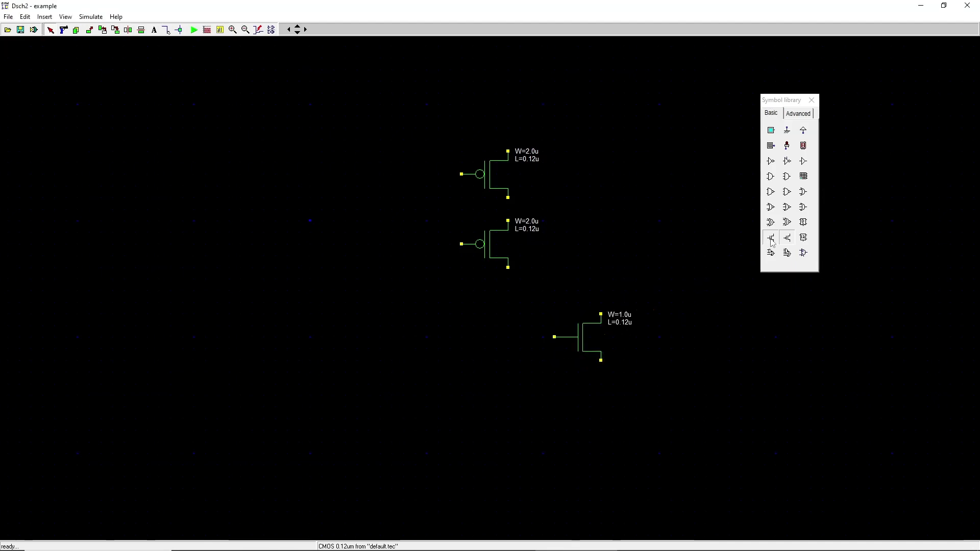
left_click_drag(771, 239, 457, 362)
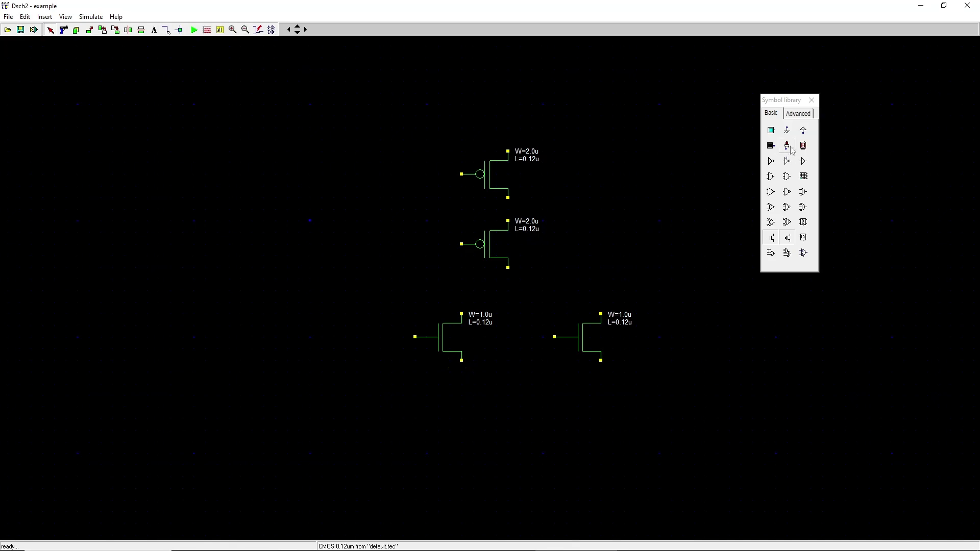
Place a ground symbol below the NMOS pair and a supply symbol above the upper PMOS transistor
left_click_drag(787, 132, 621, 334)
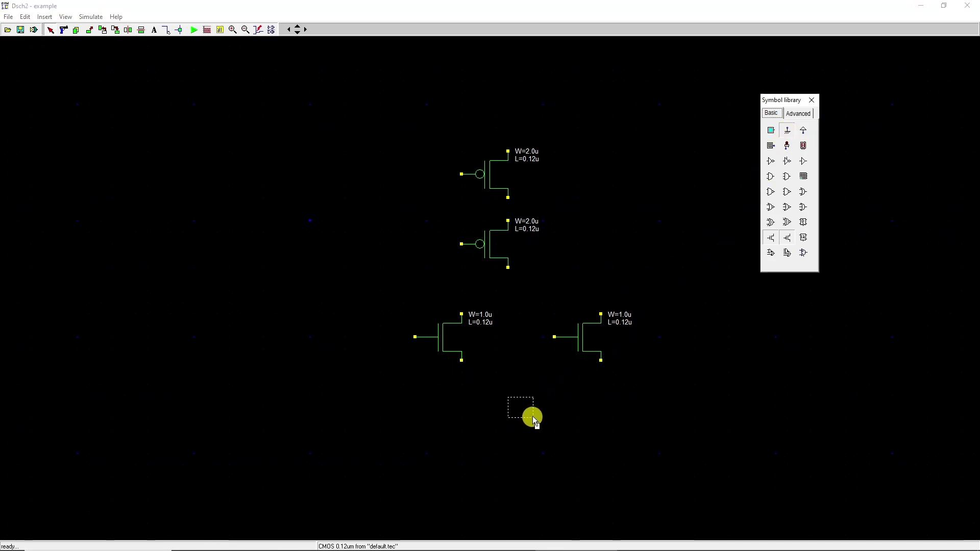
left_click_drag(532, 416, 534, 415)
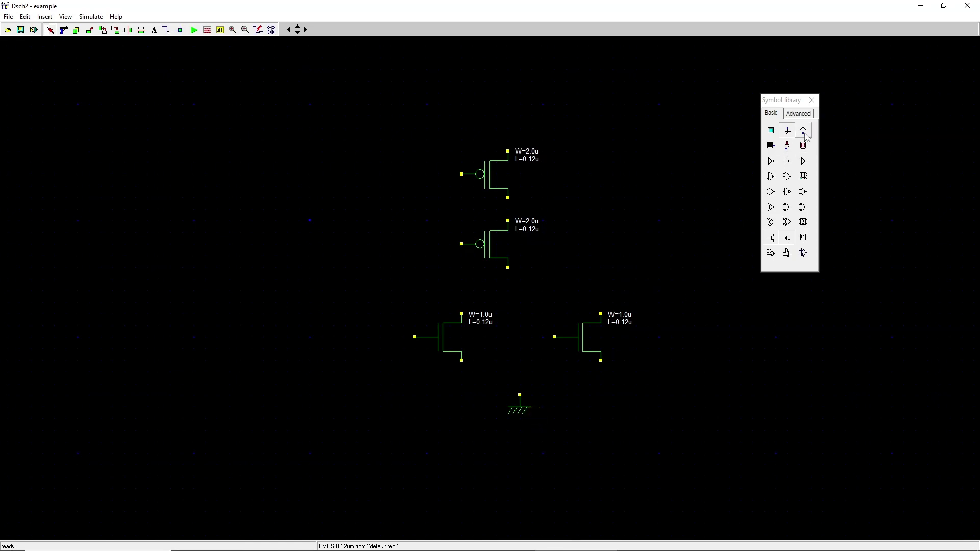
left_click_drag(803, 133, 693, 128)
left_click_drag(521, 116, 516, 112)
Add two clock inputs, one above the other, on the transistors' gate side and an output light on the opposite side
left_click_drag(771, 146, 417, 212)
left_click_drag(353, 206, 347, 206)
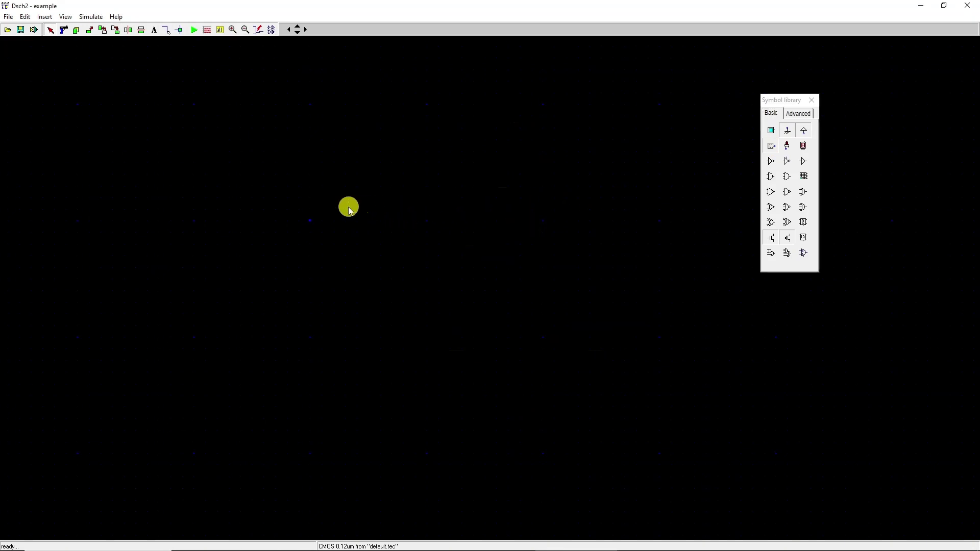
left_click_drag(771, 147, 406, 286)
left_click_drag(348, 301, 344, 302)
left_click_drag(787, 146, 694, 270)
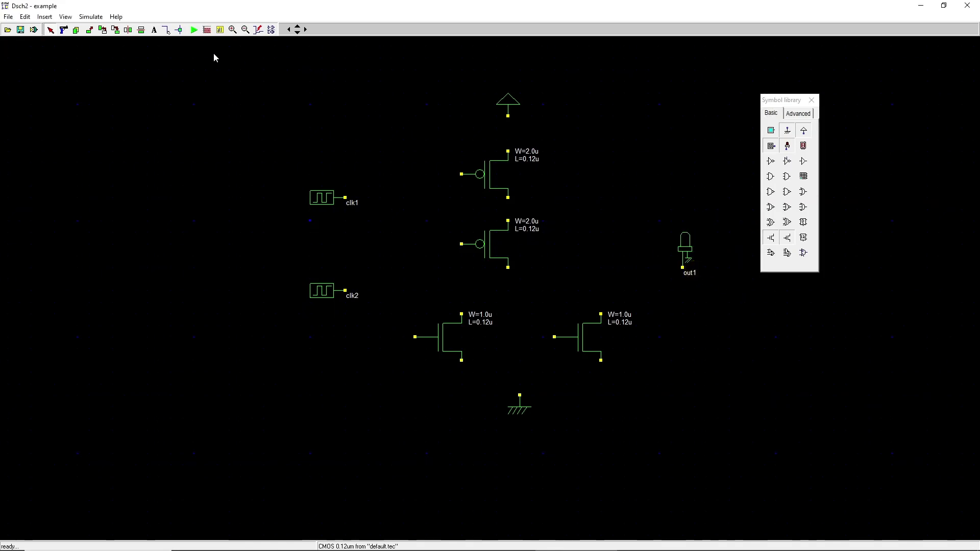
Rename the upper clock input as A
left_click(166, 30)
left_click(50, 30)
double_click(326, 197)
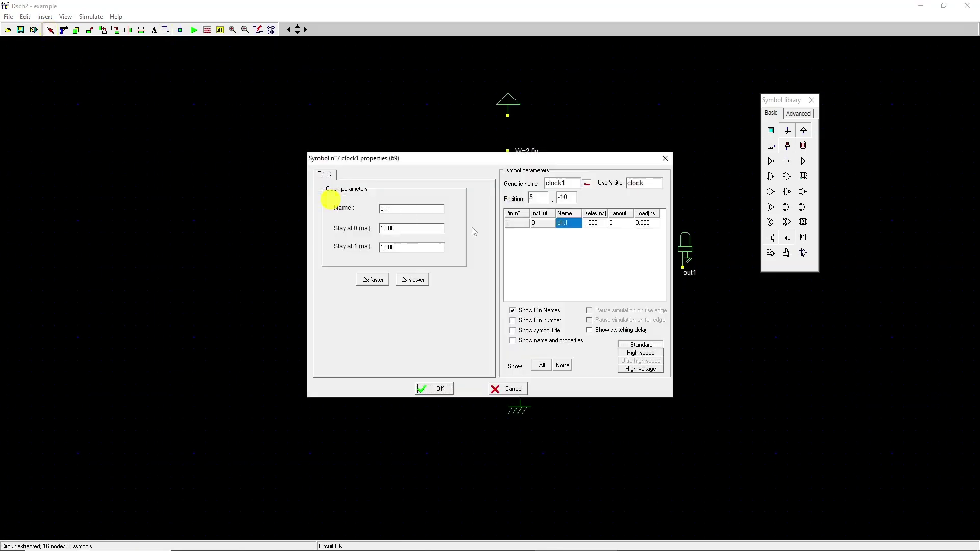
type("A")
left_click(407, 249)
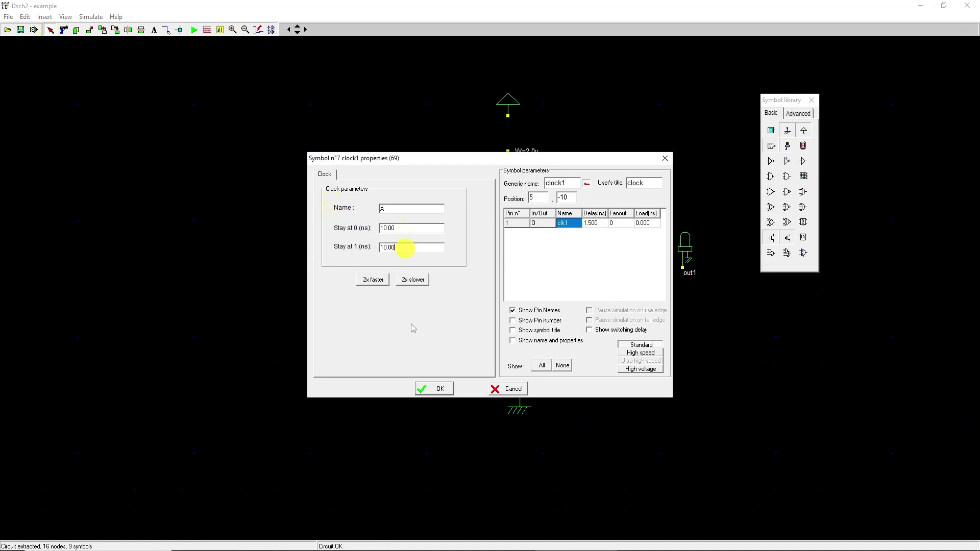
left_click(434, 388)
Rename the lower clock input as B
double_click(330, 293)
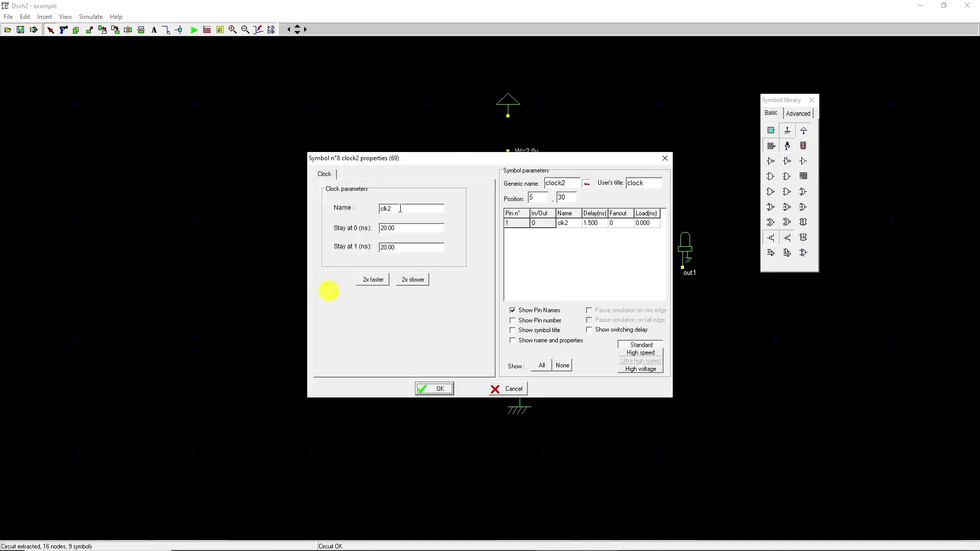
left_click_drag(400, 208, 341, 215)
type("B")
left_click(406, 229)
left_click(410, 249)
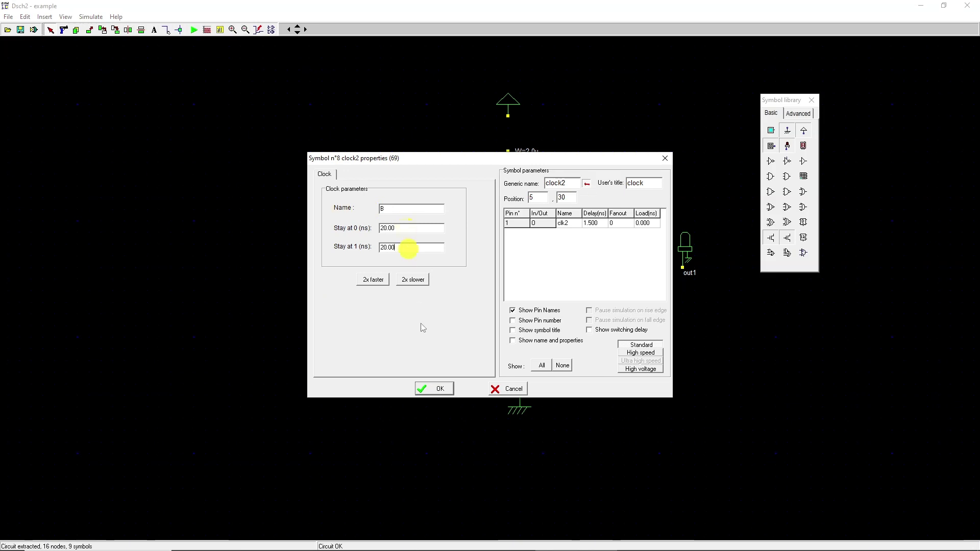
left_click(443, 389)
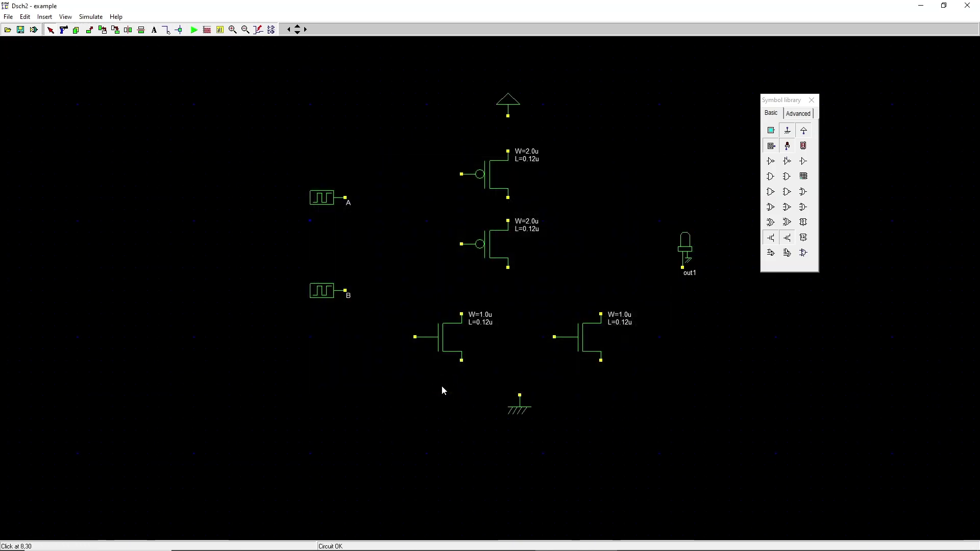
Wire the supply to the upper PMOS transistor and connect the two PMOS transistors in series
left_click(167, 31)
left_click_drag(508, 115, 507, 151)
left_click_drag(508, 197, 508, 220)
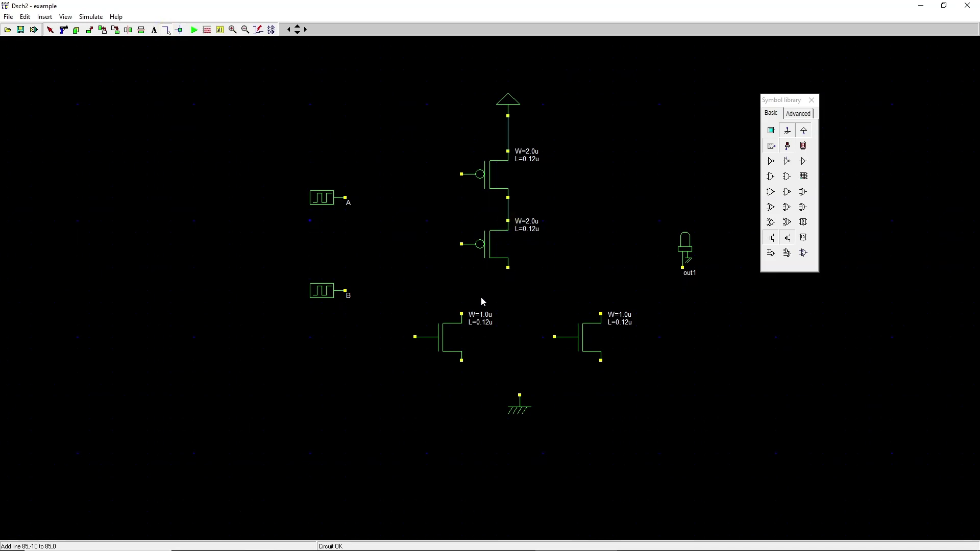
Wire the upper terminals of both NMOS transistors together and connect the lower PMOS transistor to that line
left_click(463, 304)
left_click(461, 288)
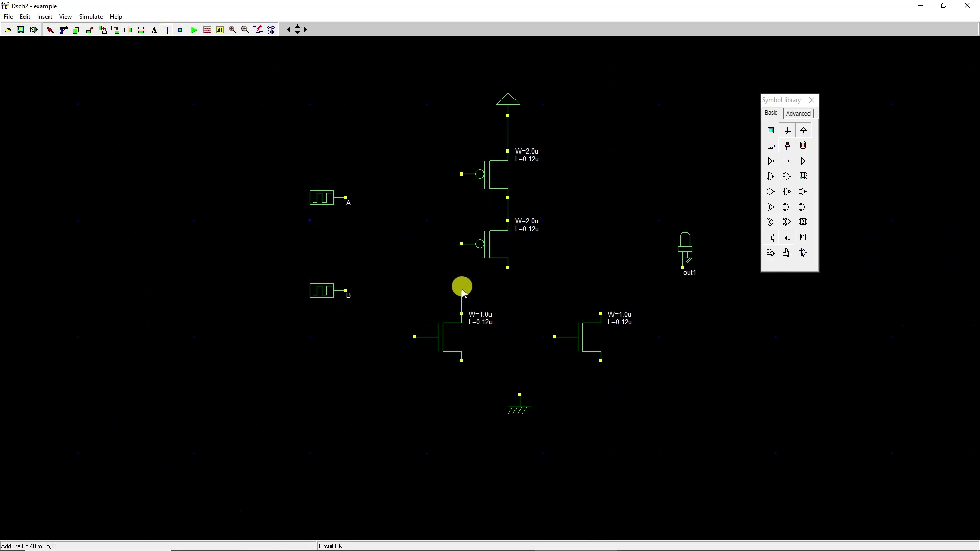
mouse_move(575, 291)
left_mouse_down()
mouse_move(601, 286)
mouse_move(601, 313)
left_mouse_up()
left_click_drag(507, 267, 508, 291)
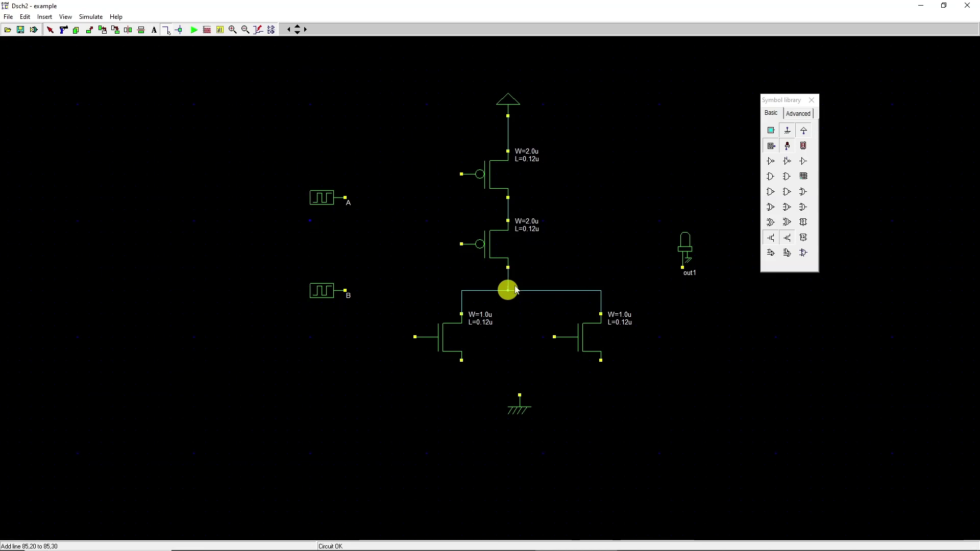
Wire clock A to the upper PMOS and right NMOS gates, and clock B to the lower PMOS and left NMOS gates
left_click_drag(461, 176, 380, 198)
left_click_drag(381, 198, 346, 199)
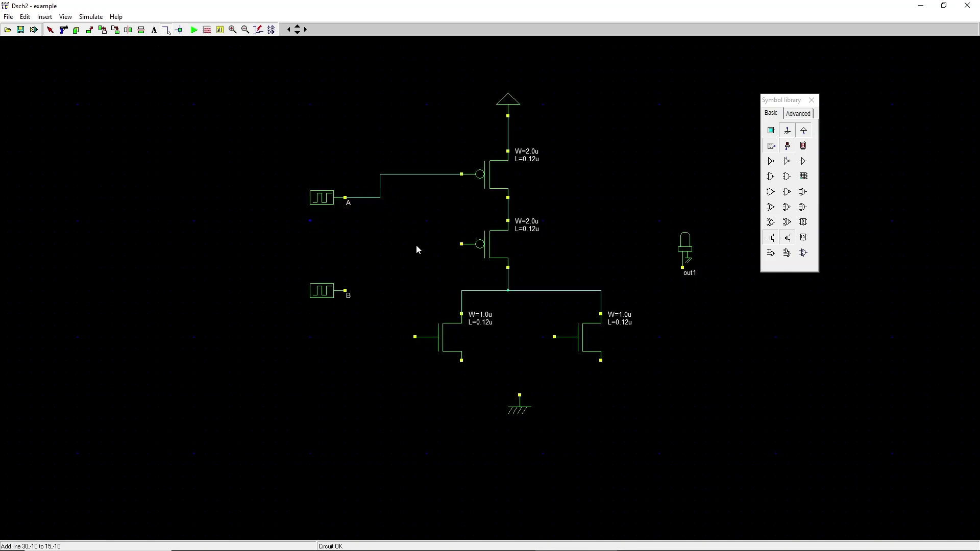
left_click_drag(462, 244, 345, 290)
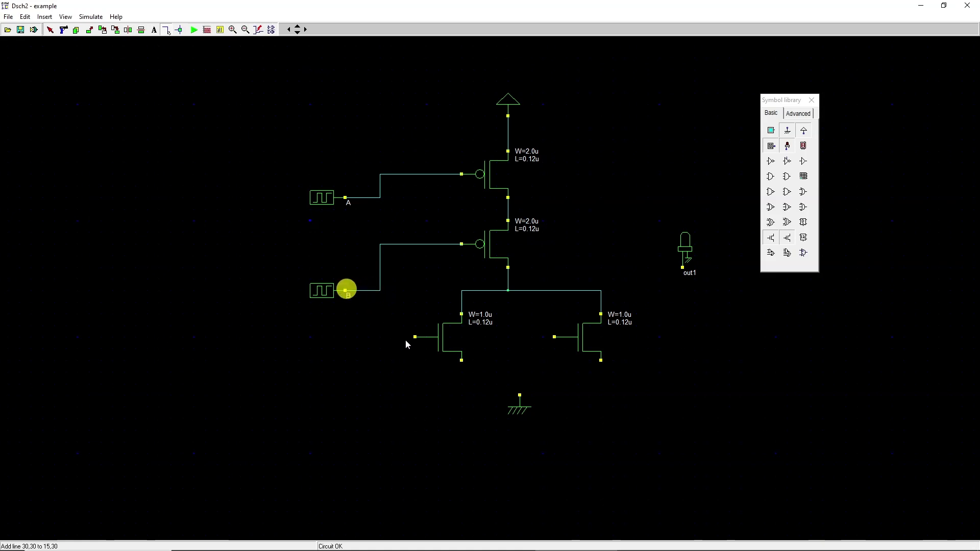
left_click_drag(415, 337, 380, 290)
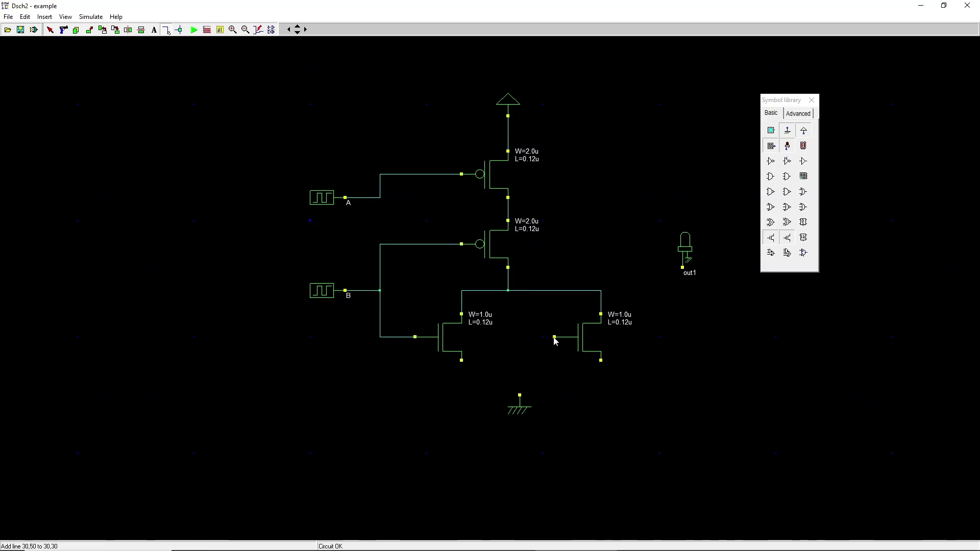
left_click_drag(555, 338, 427, 174)
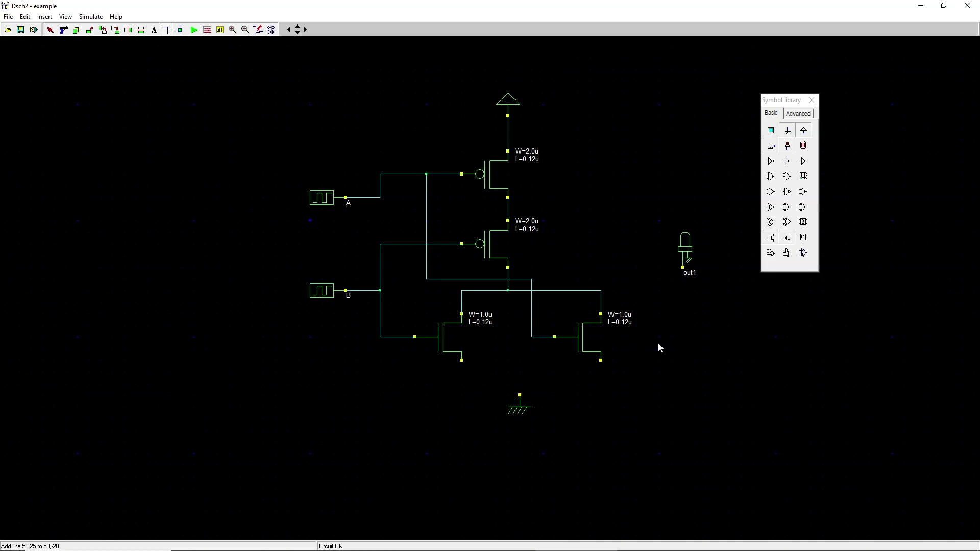
Wire the lower terminals of both NMOS transistors together and connect that line to ground
left_click_drag(461, 361, 599, 382)
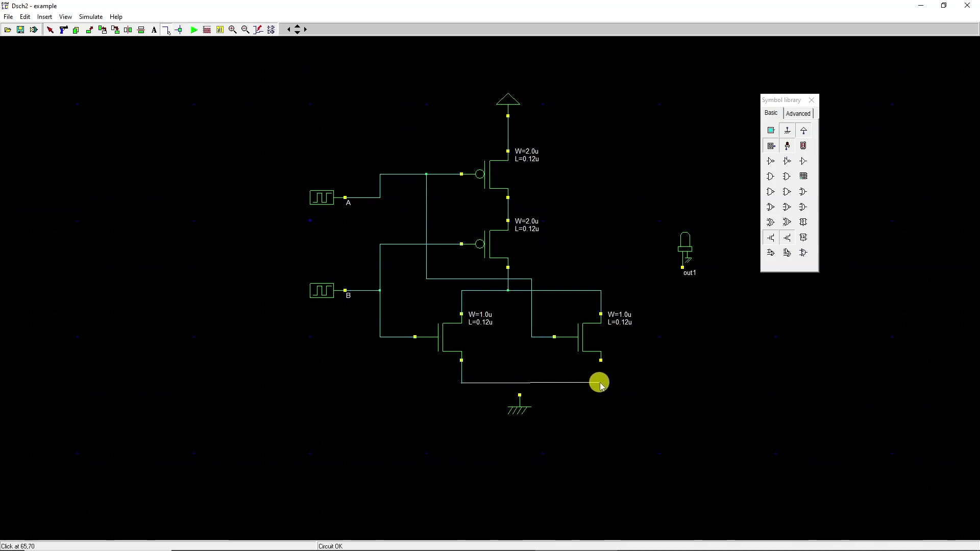
left_click_drag(599, 383, 600, 361)
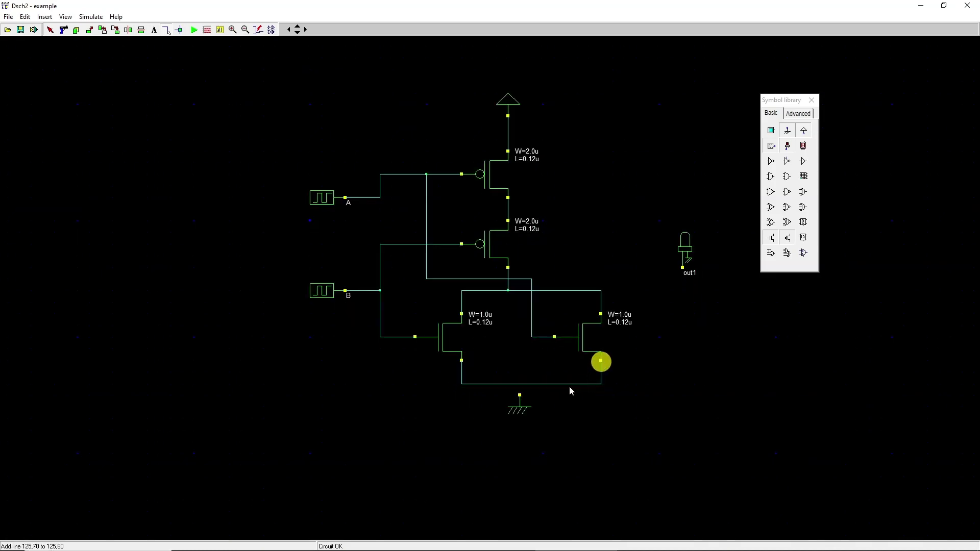
left_click_drag(519, 396, 519, 384)
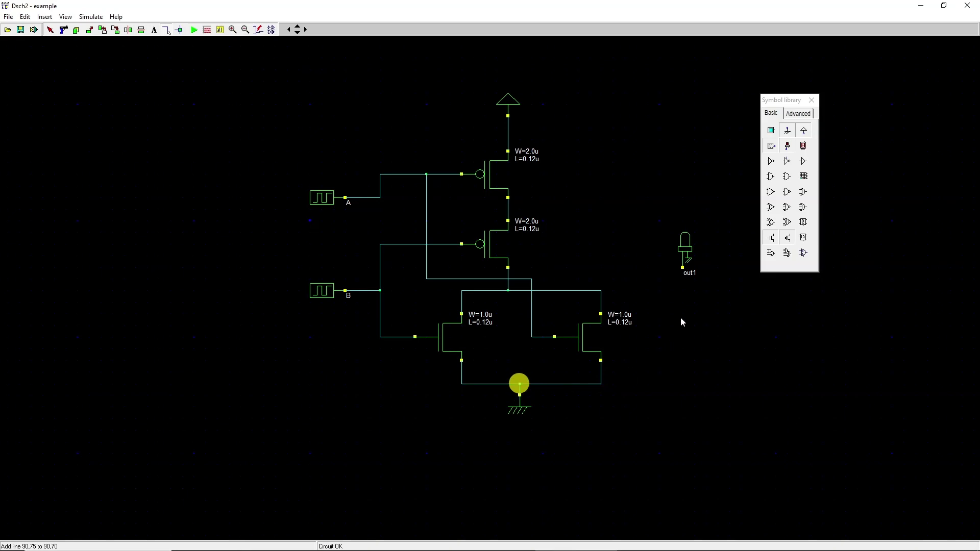
Wire the output light to the common PMOS–NMOS node and rename it nor_out
left_click_drag(683, 268, 543, 291)
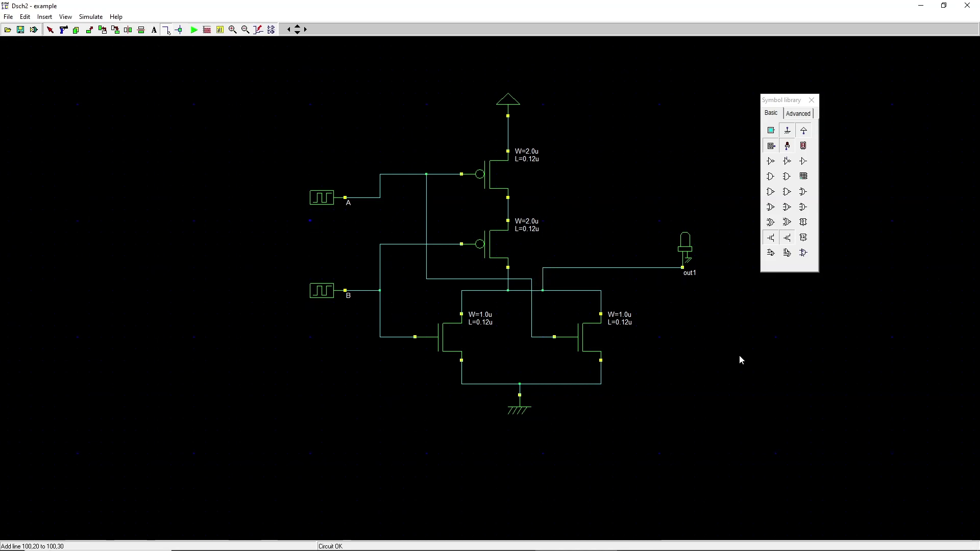
double_click(685, 249)
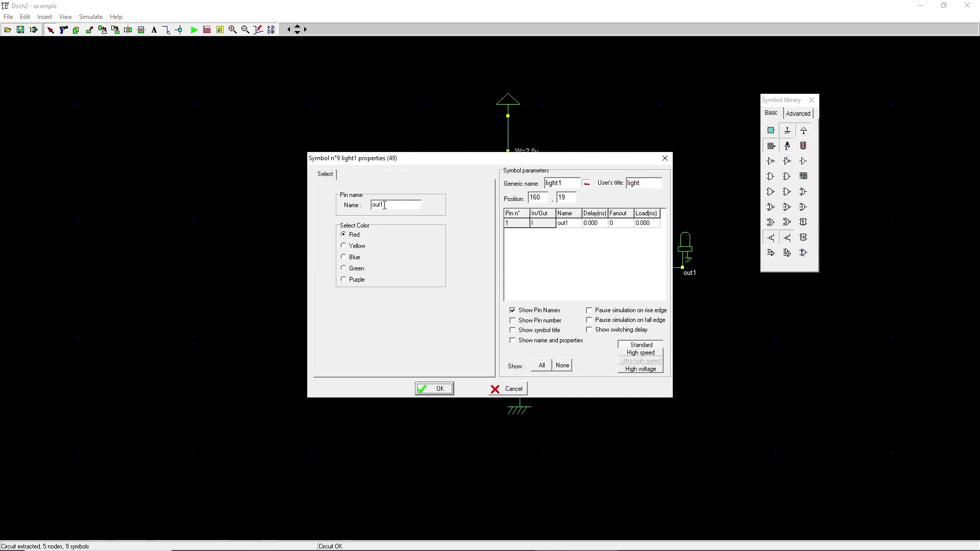
left_click(343, 209)
type("nor_")
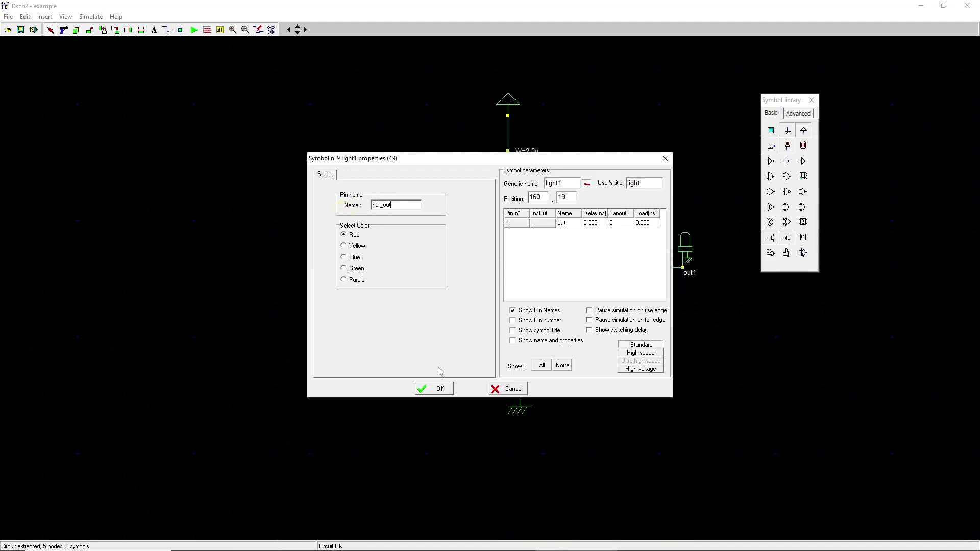
left_click(434, 388)
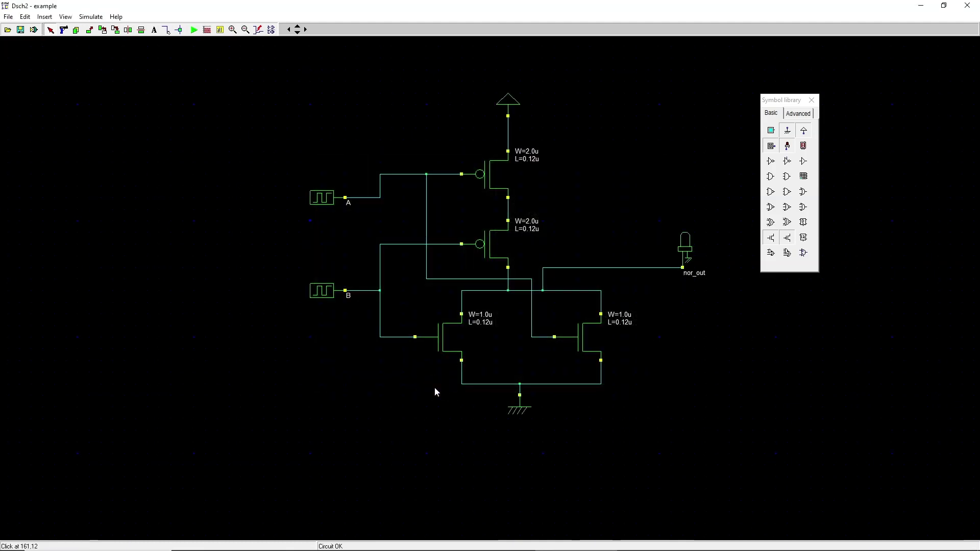
Simulate the NOR circuit, stop the run, and display the timing diagrams of A, B and nor_out with an expanded time scale
left_click(193, 30)
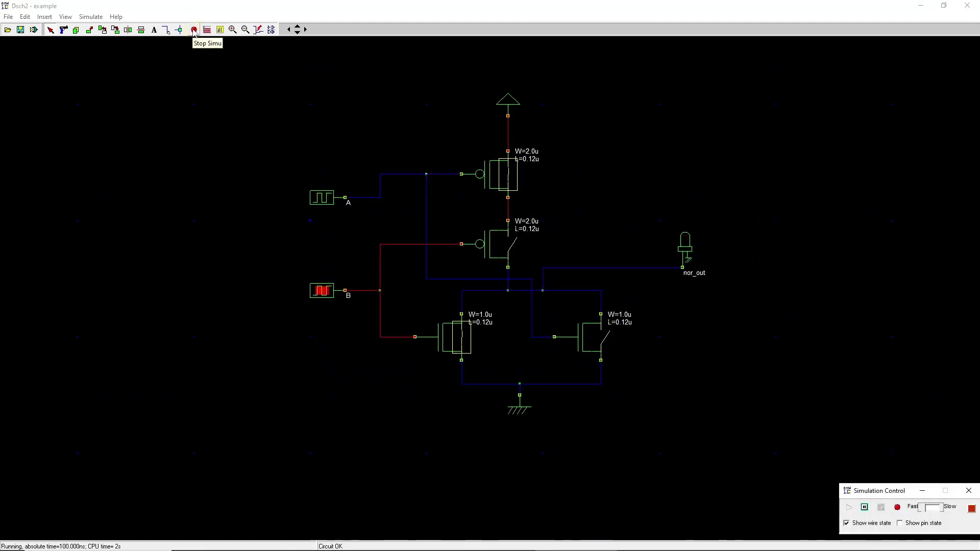
left_click(194, 30)
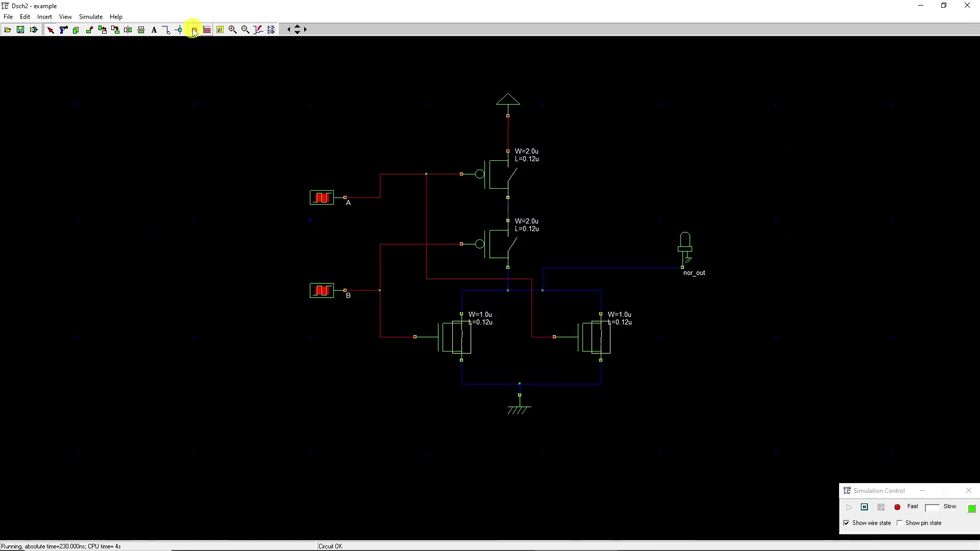
left_click(208, 30)
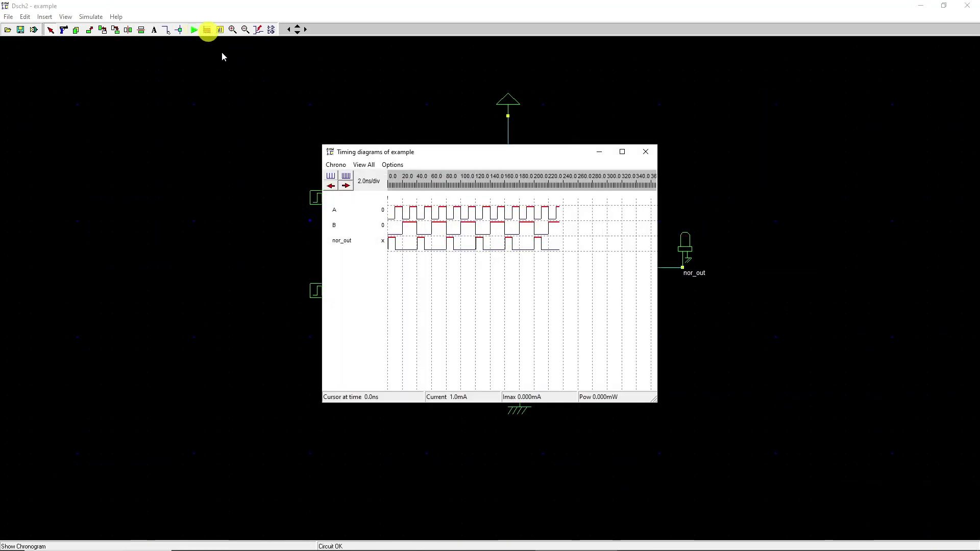
left_click(331, 176)
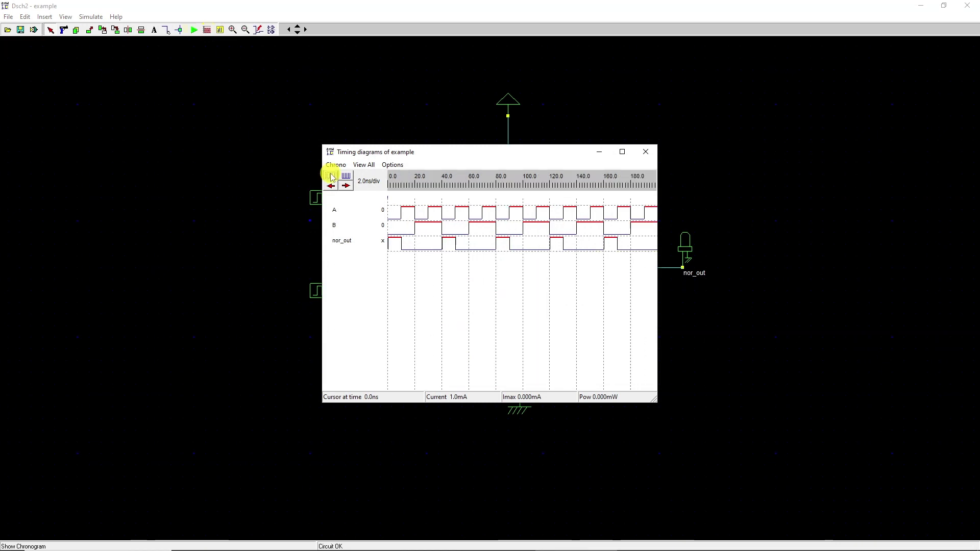
Examine the A, B and nor_out levels for each of the four input combinations in the timing diagrams, and close the diagrams
left_click(397, 245)
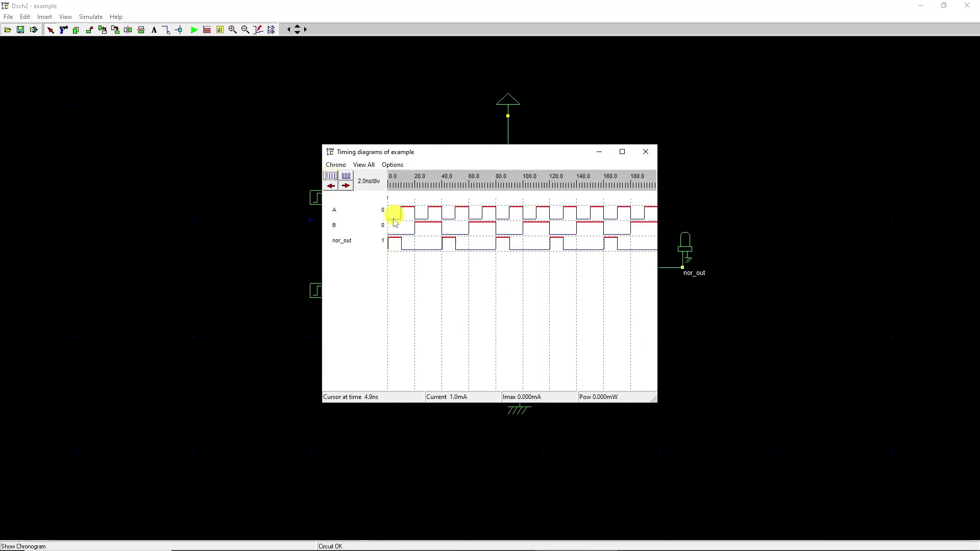
left_click(396, 244)
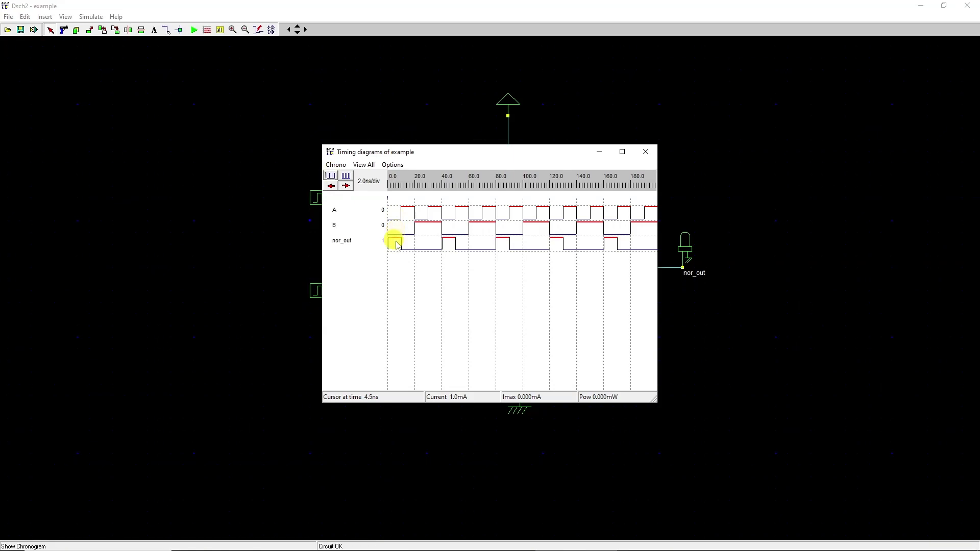
left_click(408, 211)
left_click(407, 228)
left_click(409, 245)
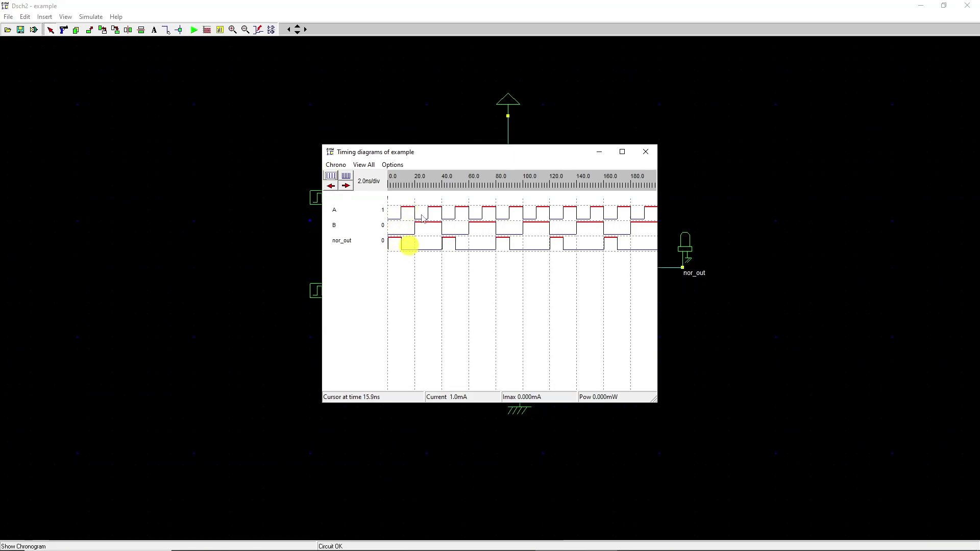
left_click(422, 213)
left_click(422, 226)
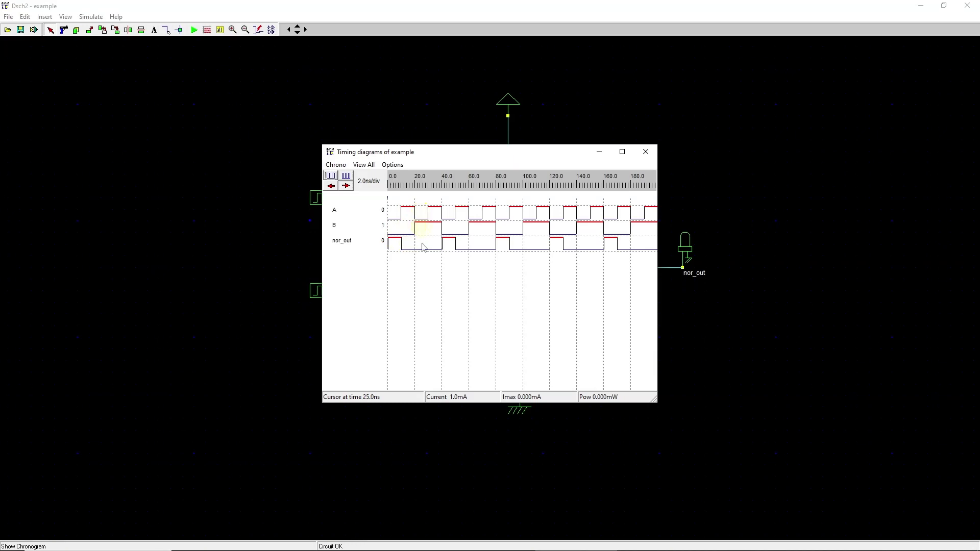
left_click(422, 245)
left_click(434, 211)
left_click(433, 227)
left_click(433, 244)
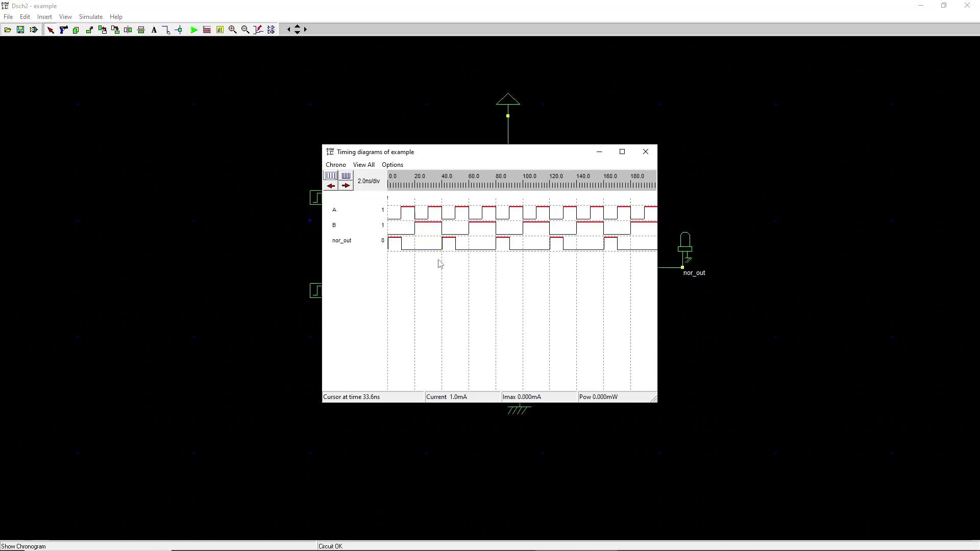
left_click(648, 152)
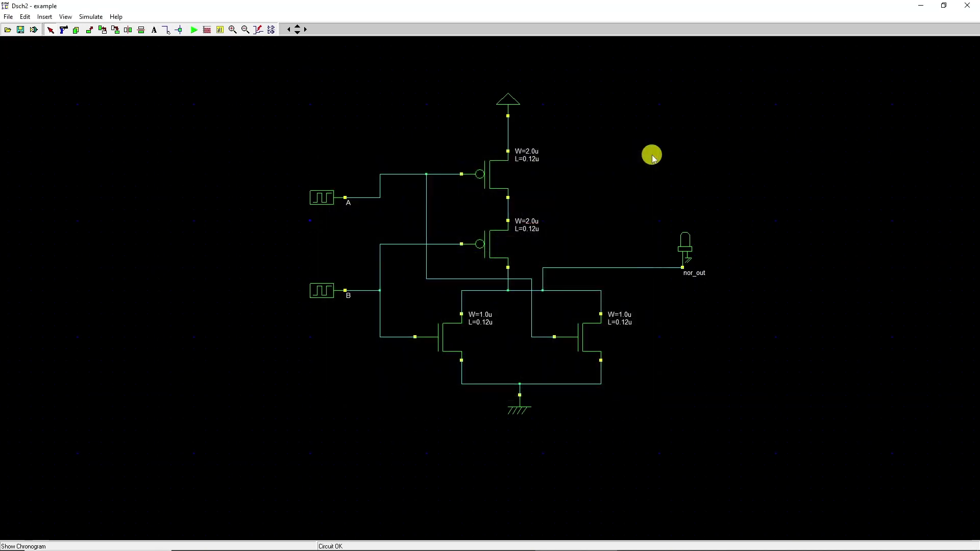
Save the schematic as nor_basic_lab09.sch in the schematic folder
left_click(8, 16)
left_click(18, 56)
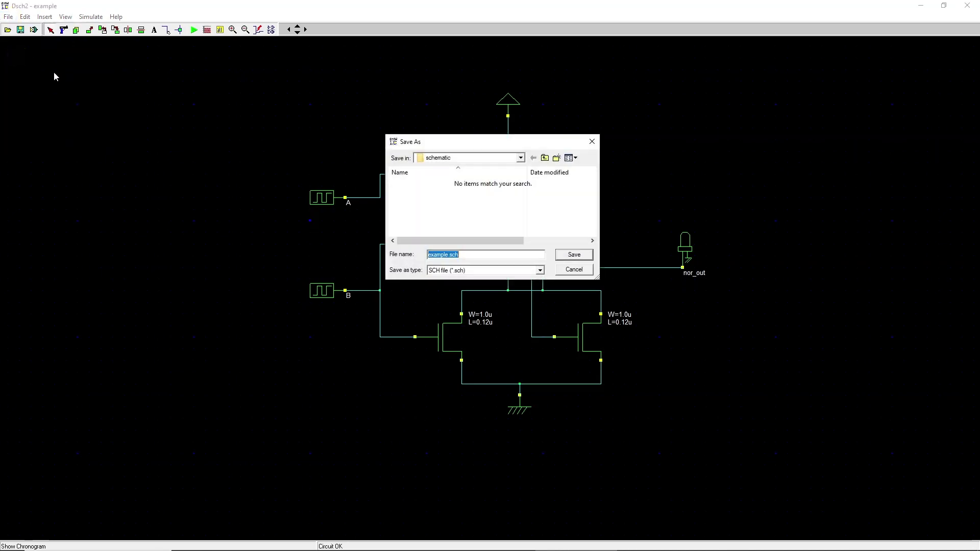
left_click(449, 257)
left_click_drag(447, 256, 404, 255)
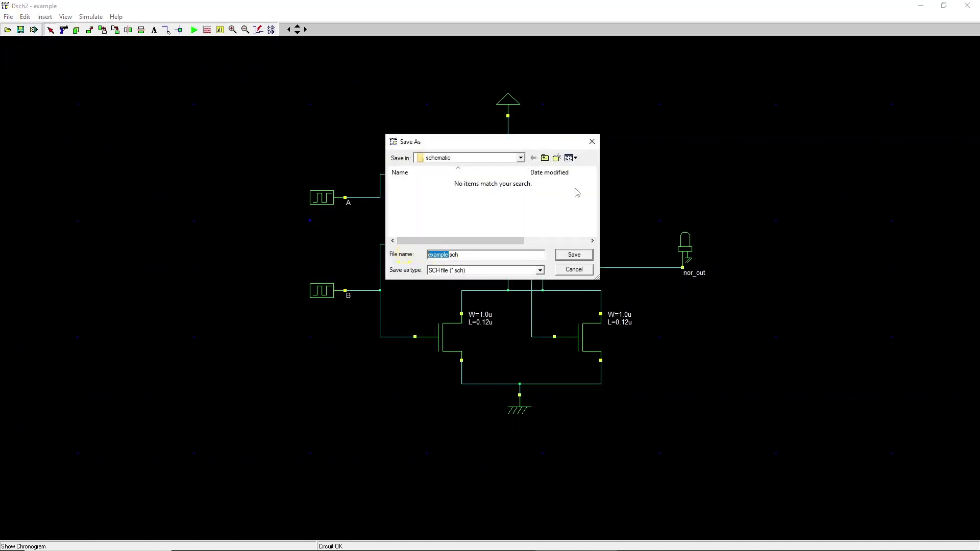
type("no")
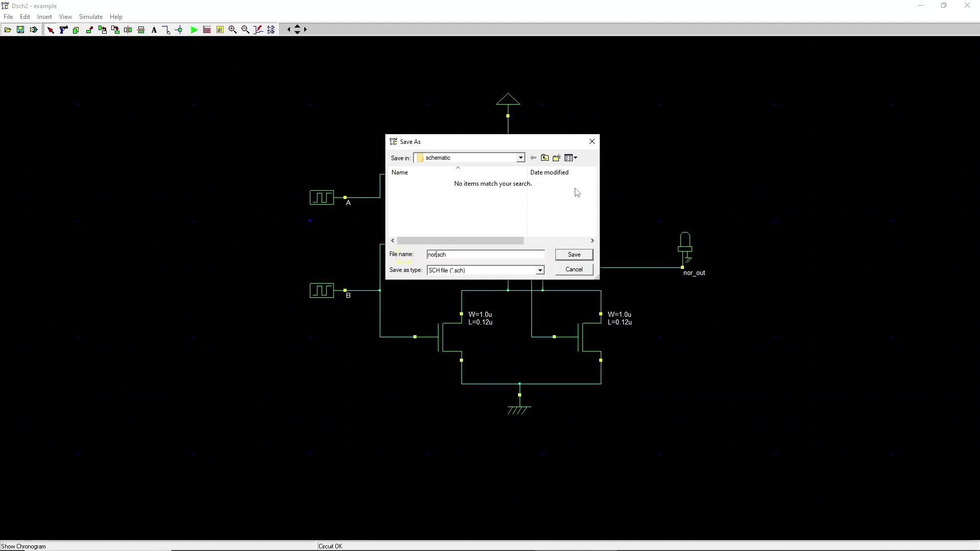
type("r_basic_lab09")
left_click(579, 258)
Generate the Verilog file for the NOR schematic, check its transistor lines and module name, and accept it
left_click(9, 17)
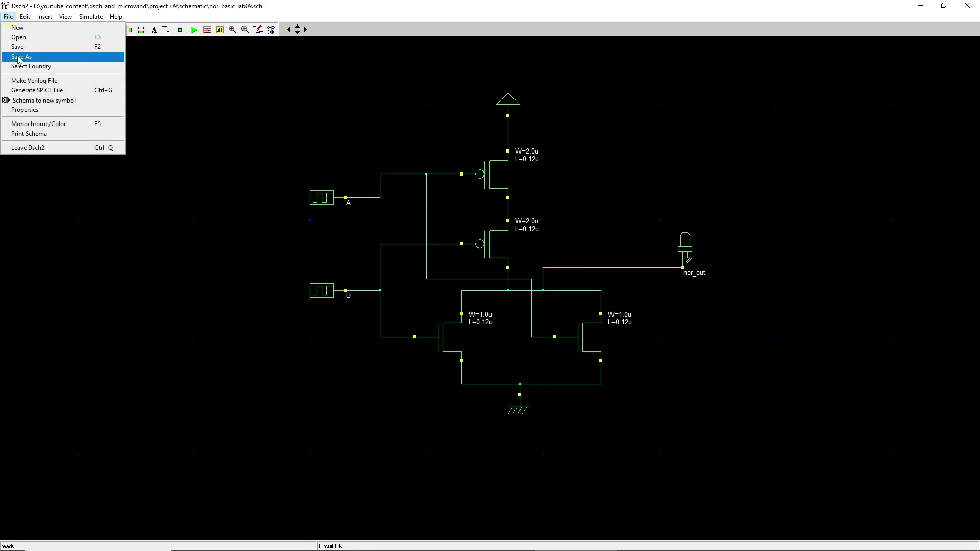
left_click(22, 80)
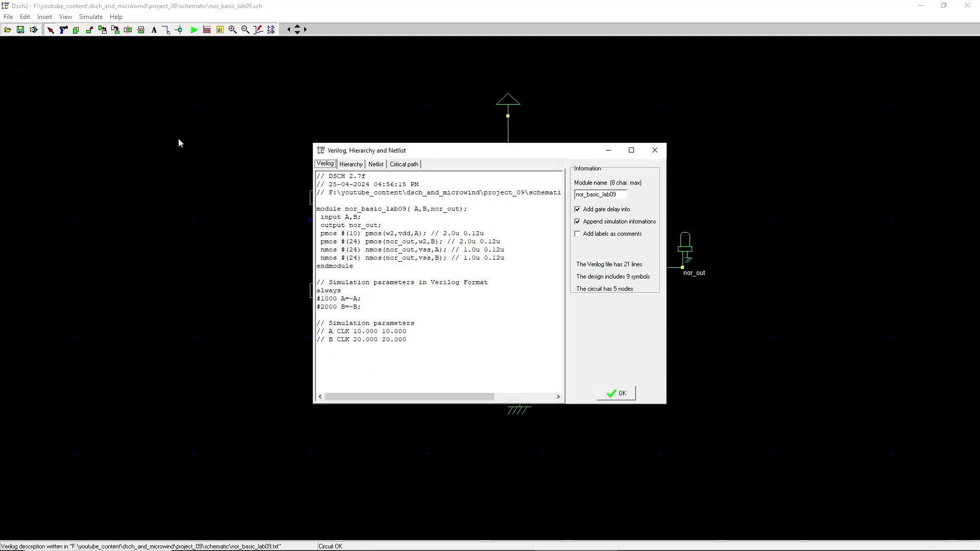
left_click_drag(508, 233, 513, 262)
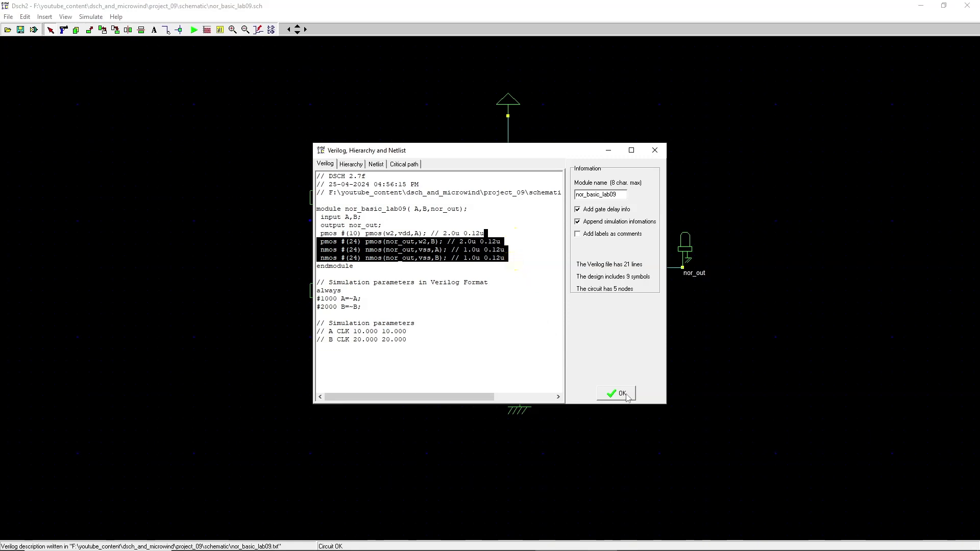
left_click(622, 196)
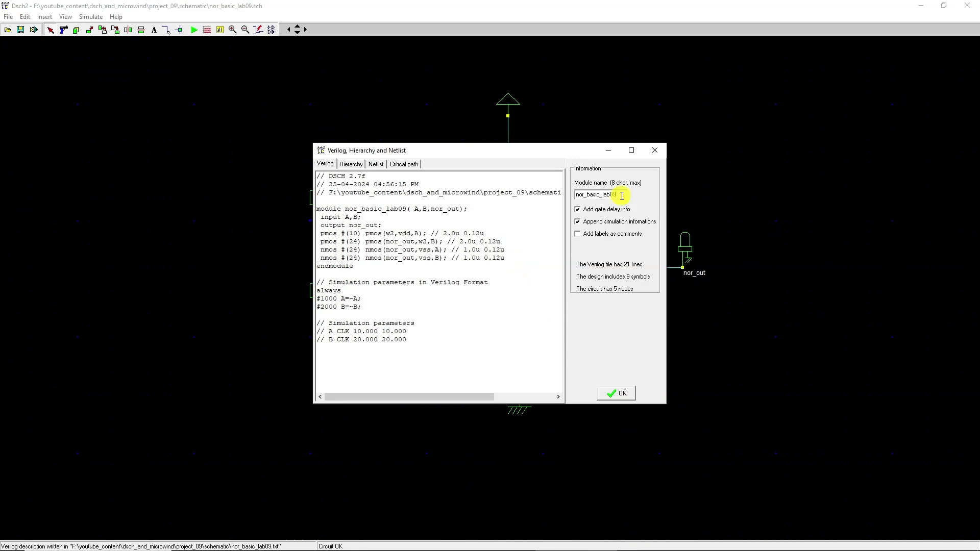
left_click_drag(622, 197, 565, 197)
left_click(624, 395)
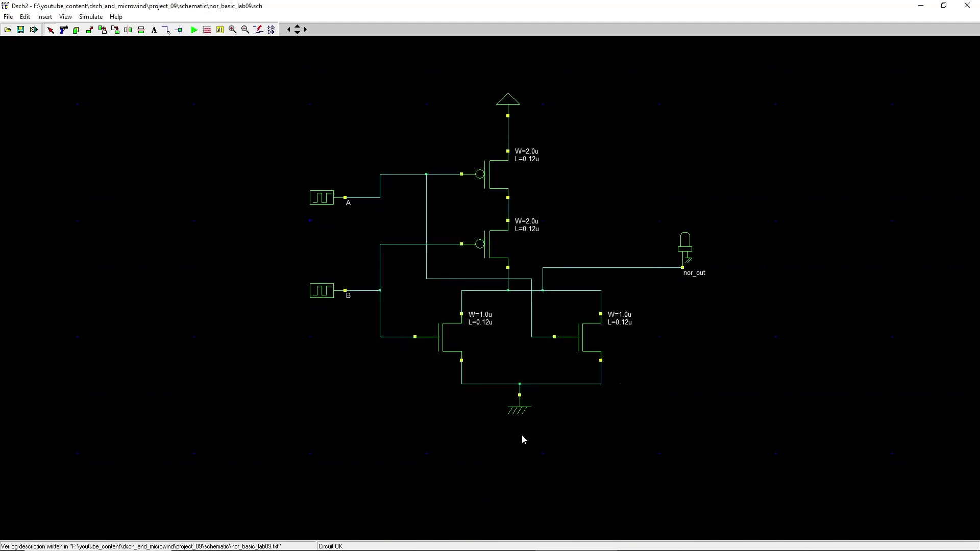
Switch to the schematic folder in File Explorer and rename nor_basic_lab09.txt to nor_basic_lab09.v, accepting the extension change
mouse_move(297, 547)
left_click(250, 544)
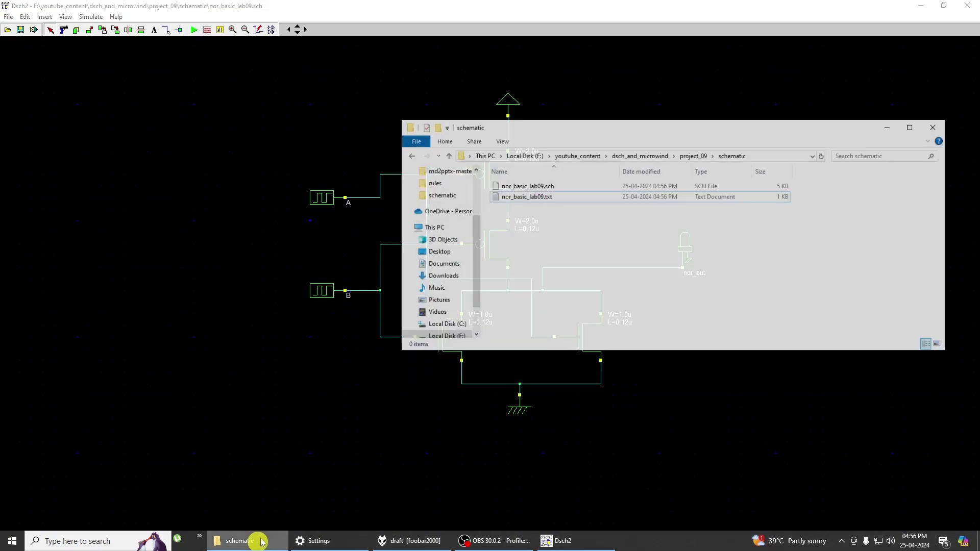
right_click(558, 184)
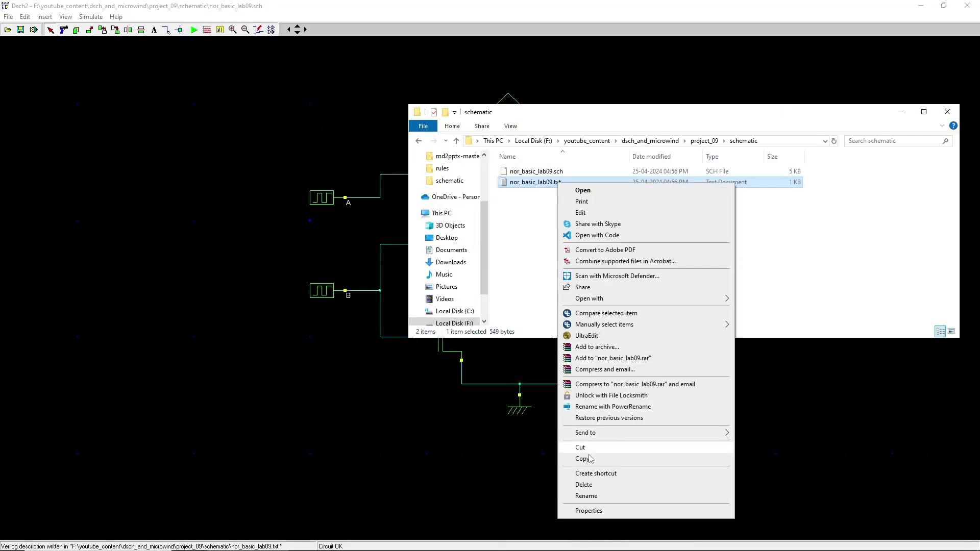
left_click(587, 496)
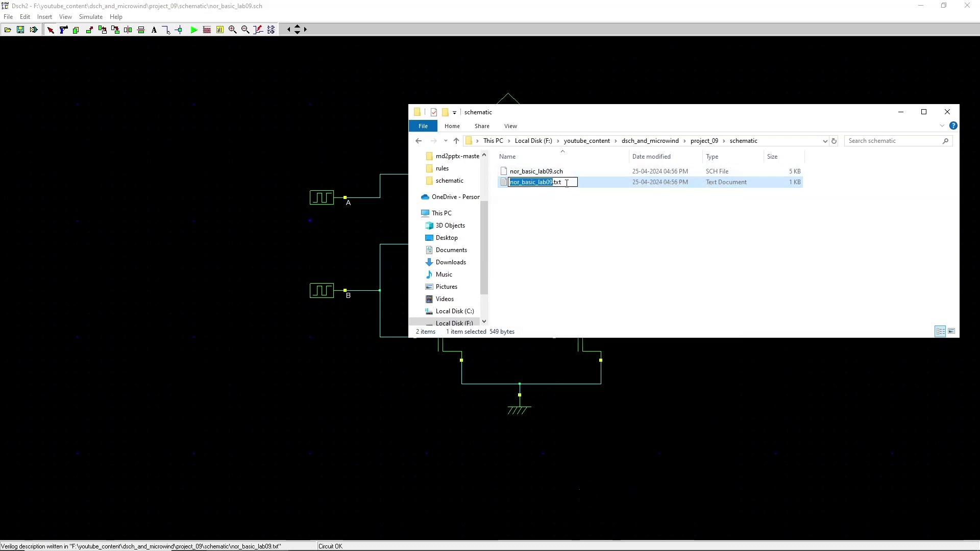
left_click(567, 184)
left_click_drag(567, 184, 553, 185)
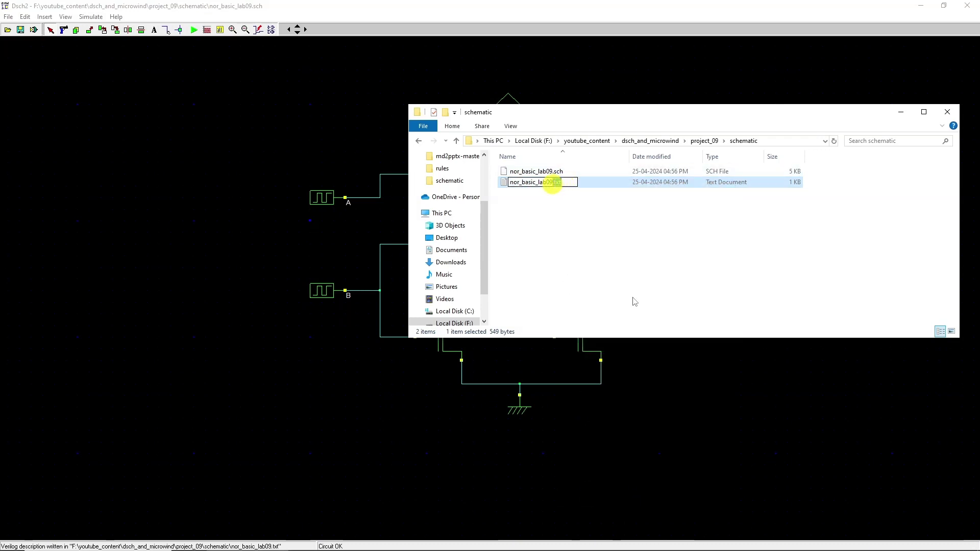
key("BackSpace")
key("Return")
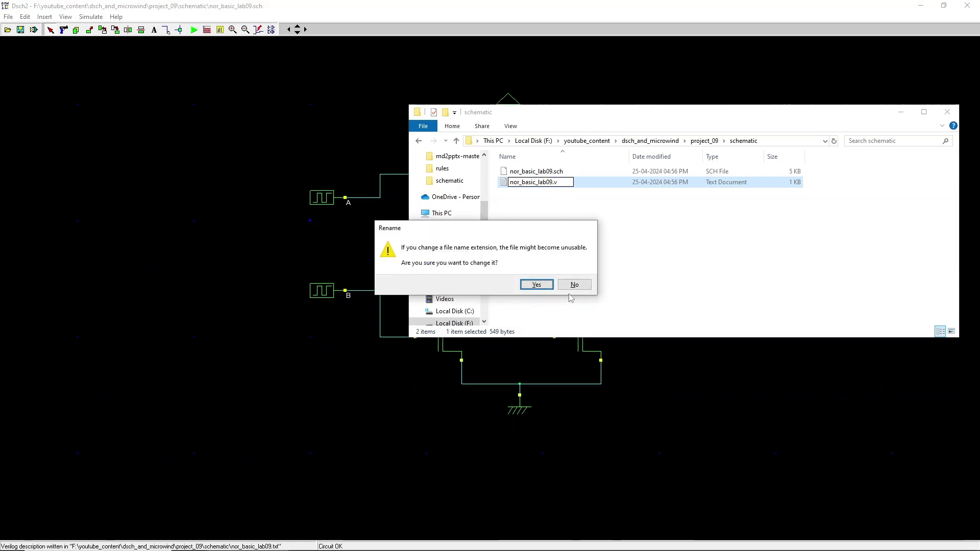
left_click(536, 286)
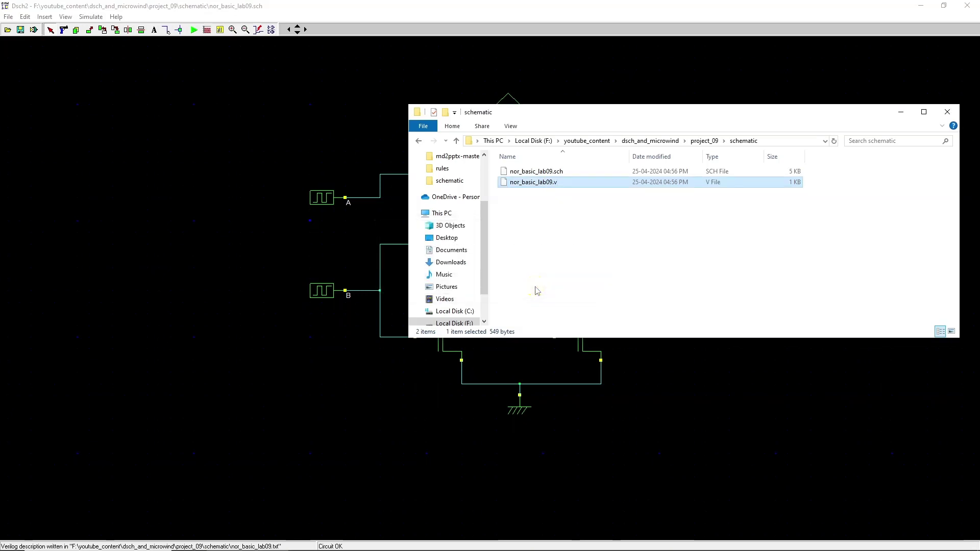
Launch Microwind and load nor_basic_lab09.v from the schematic folder for Verilog compilation
left_click(924, 7)
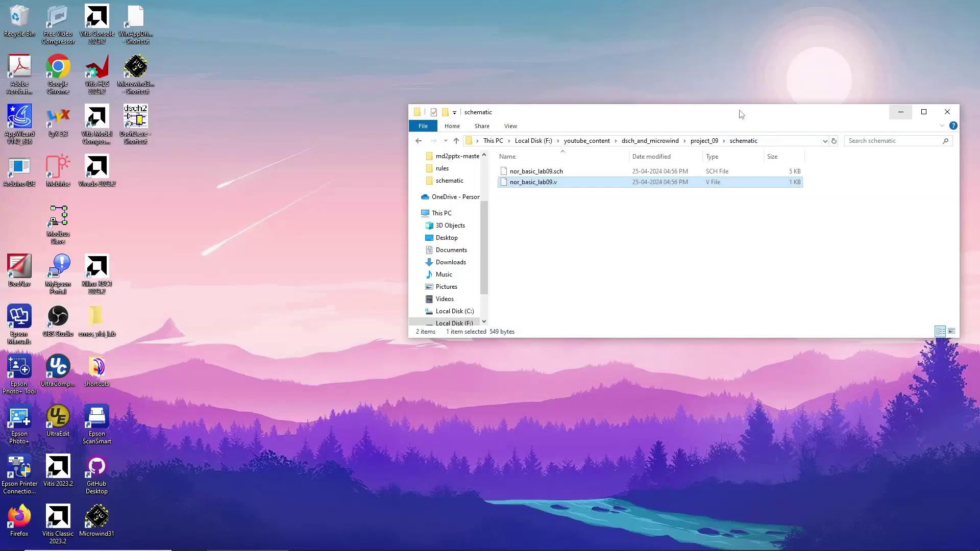
double_click(137, 67)
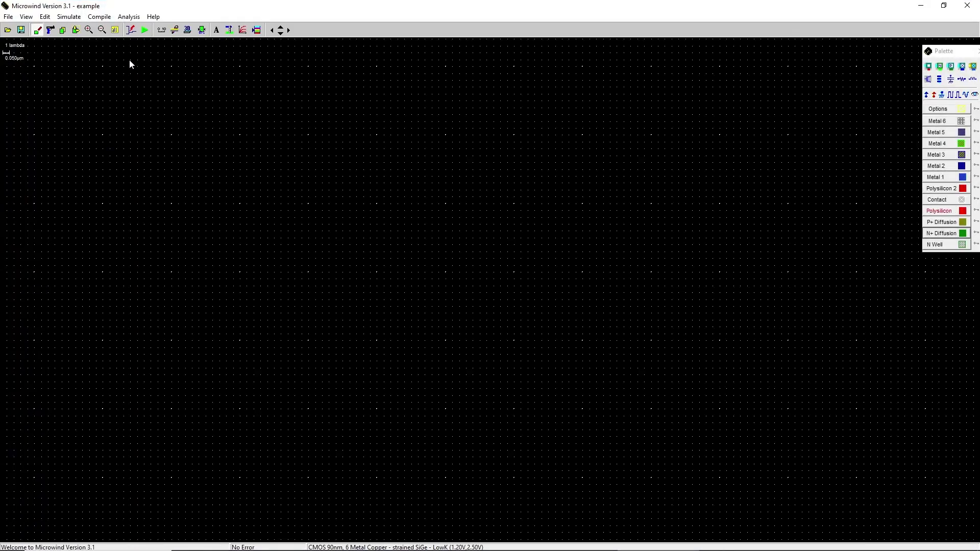
left_click(99, 17)
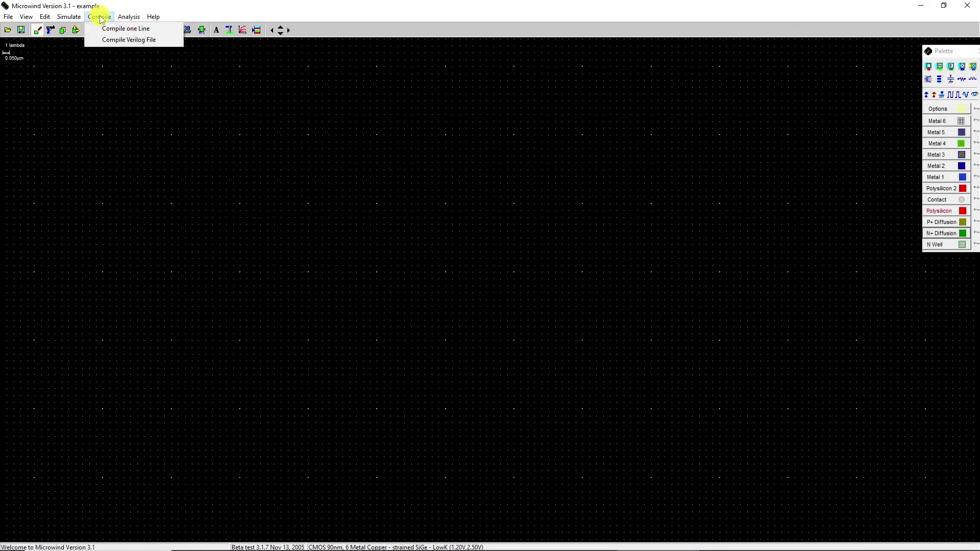
left_click(109, 39)
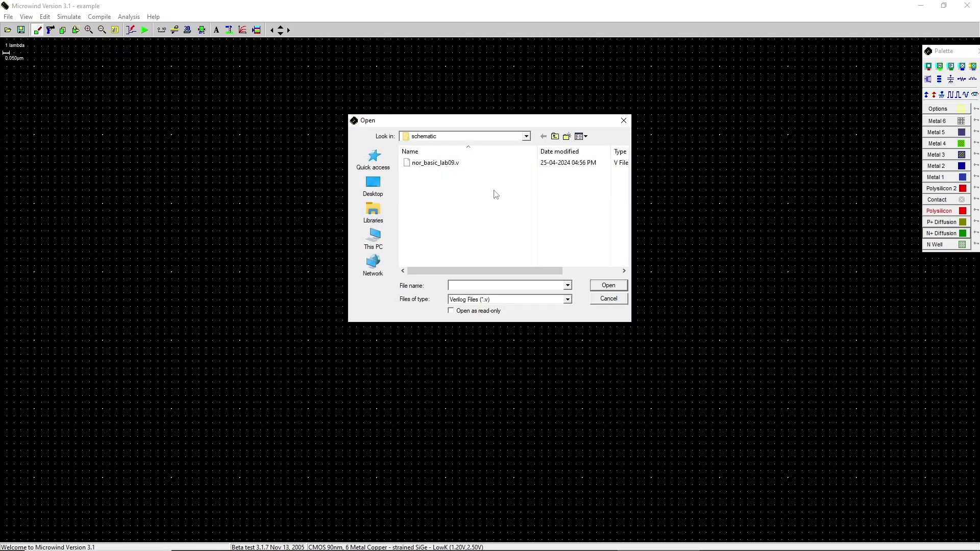
double_click(451, 163)
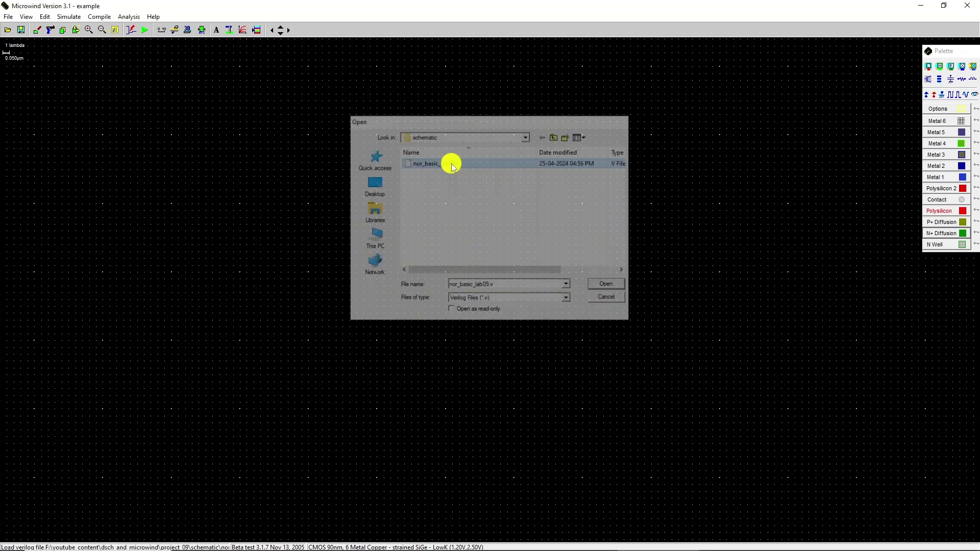
Compile the loaded Verilog file into a layout and return to the layout editor
left_click_drag(637, 276, 634, 334)
left_click(486, 383)
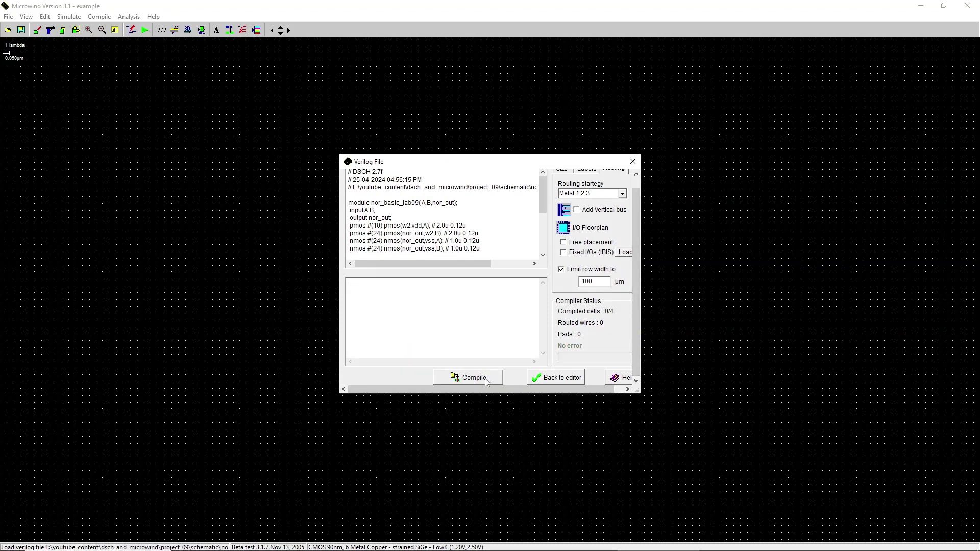
left_click(485, 383)
left_click(574, 379)
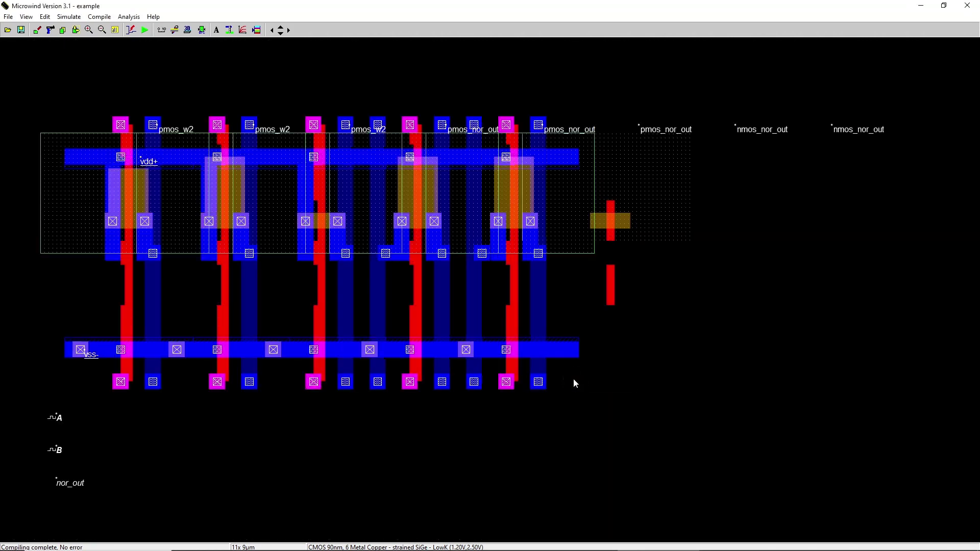
Examine the PMOS and NMOS transistors one by one in the compiled NOR layout
left_click(123, 207)
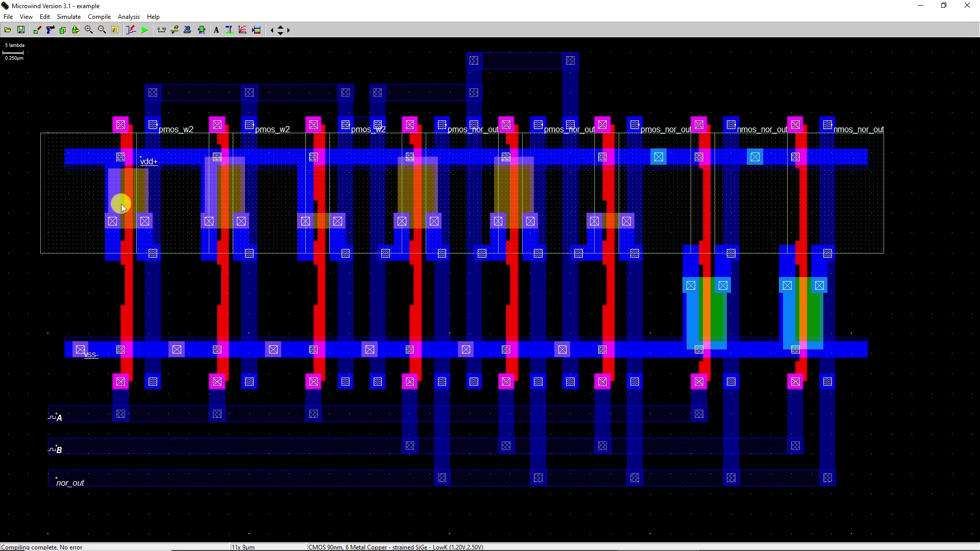
left_click(226, 204)
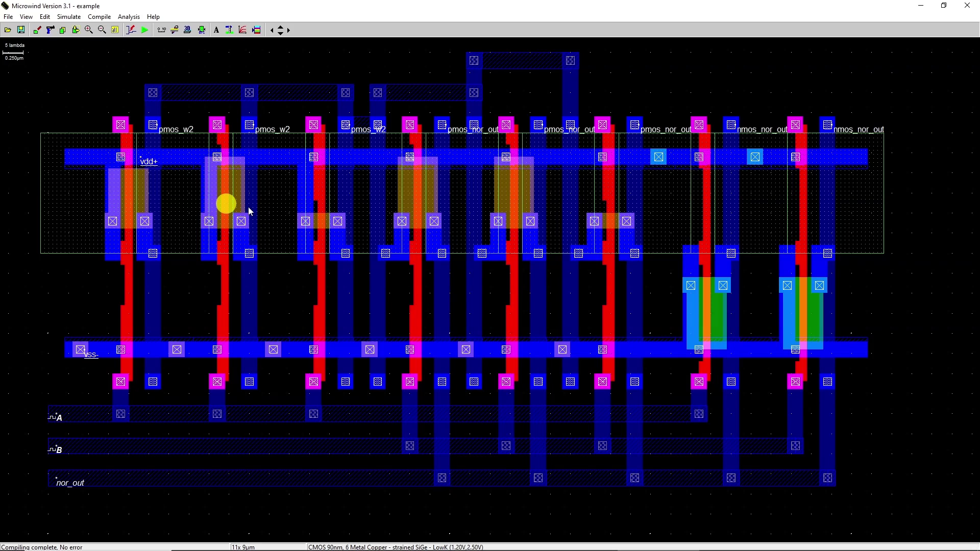
left_click(323, 220)
left_click(414, 199)
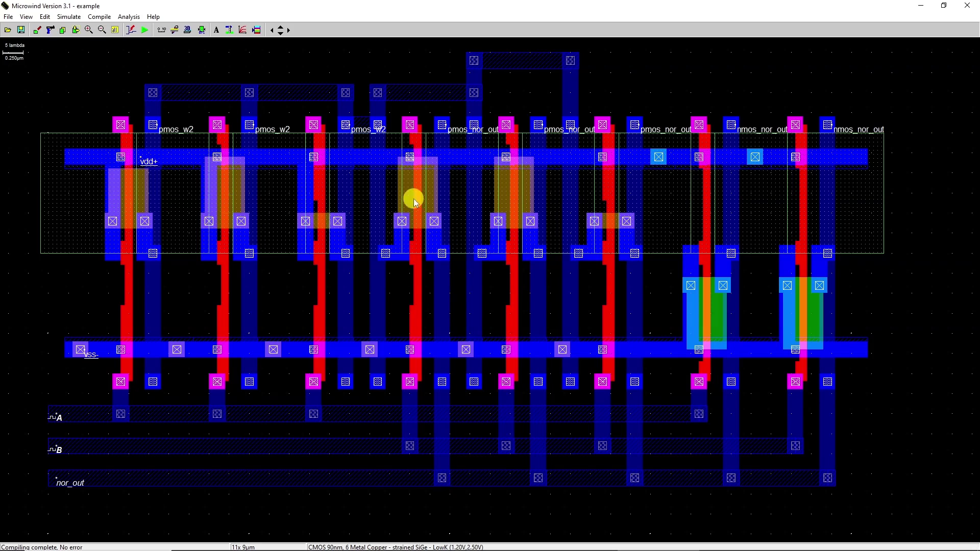
left_click(515, 199)
left_click(615, 218)
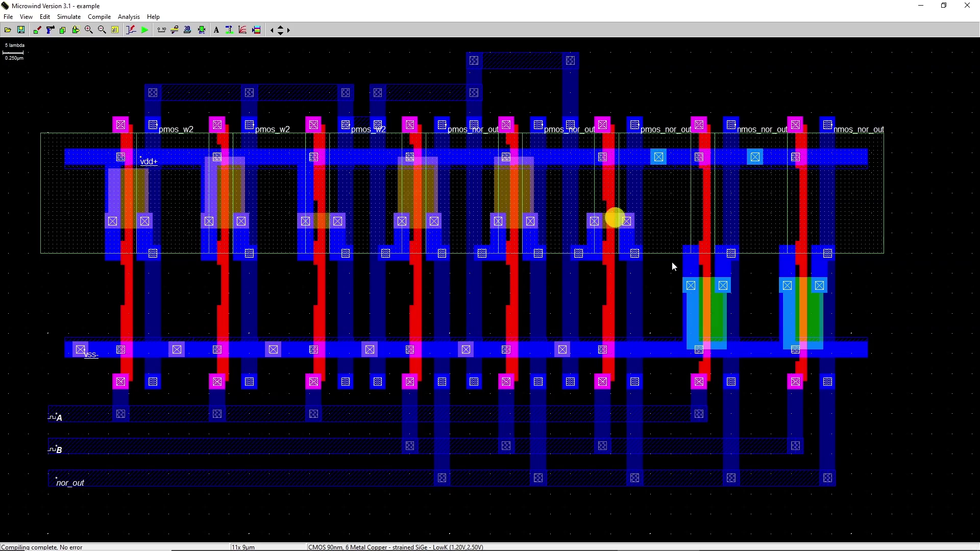
left_click(715, 296)
left_click(809, 307)
Leave Microwind with the modified layout saved, and relaunch the program with an empty layout
left_click(967, 6)
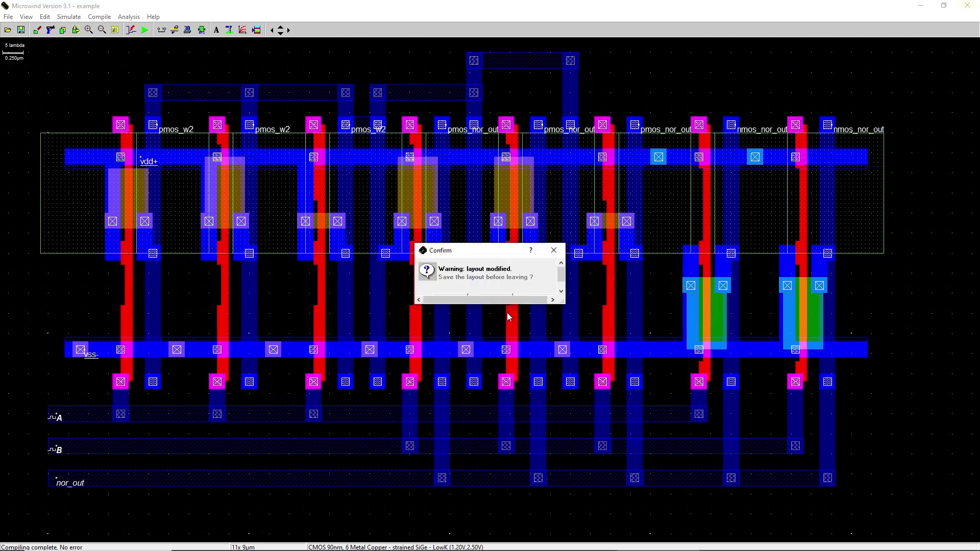
left_click_drag(558, 301, 587, 346)
left_click(456, 305)
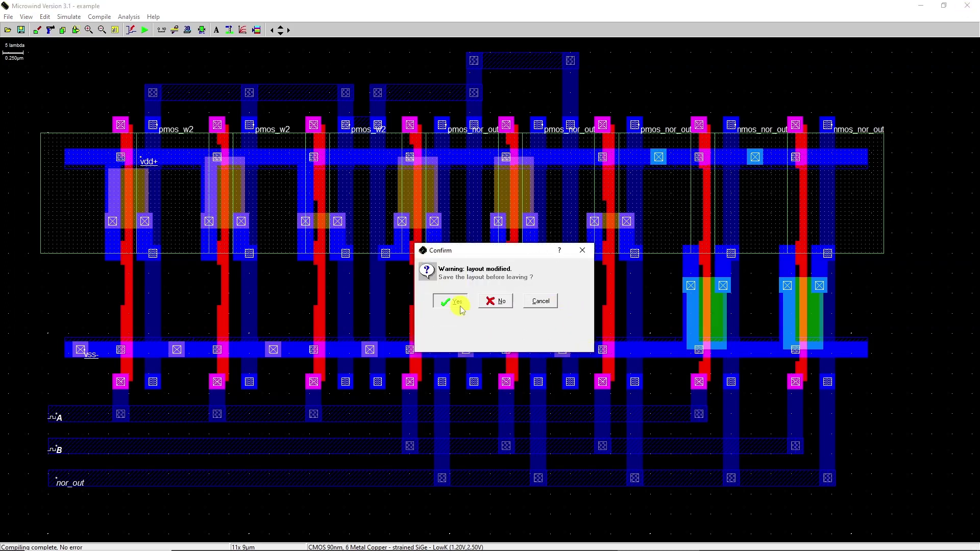
left_click(452, 302)
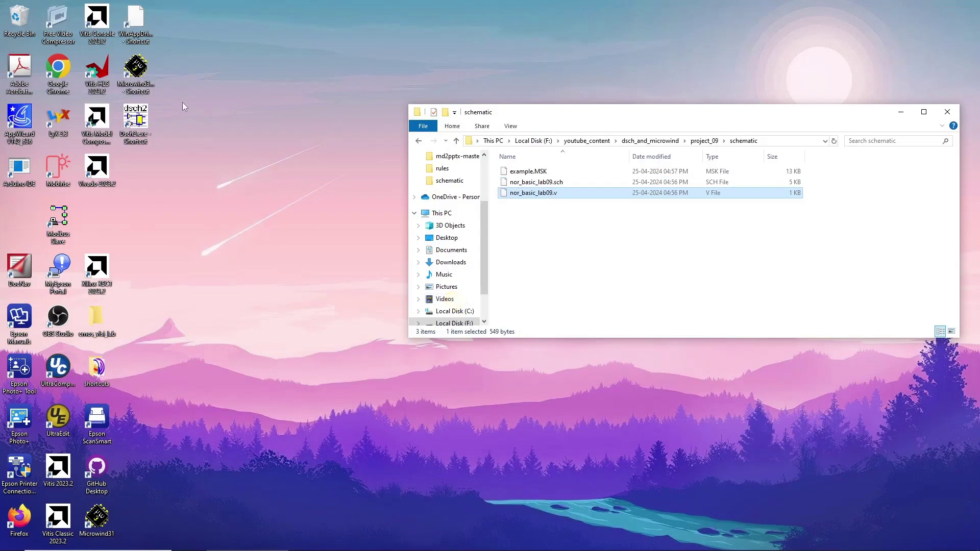
double_click(135, 68)
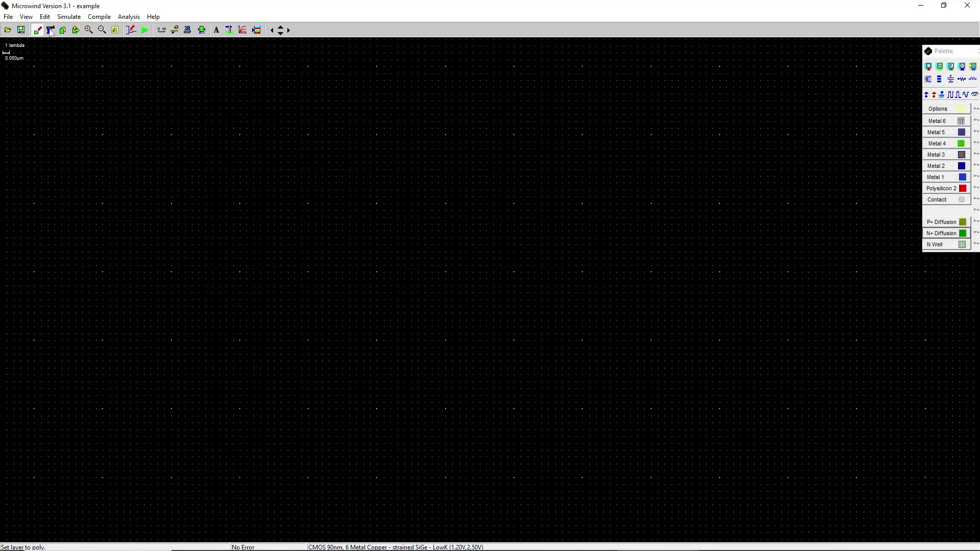
Select the cmos035.rul foundry rule file to set the layout technology to CMOS 0.35µm
left_click(8, 17)
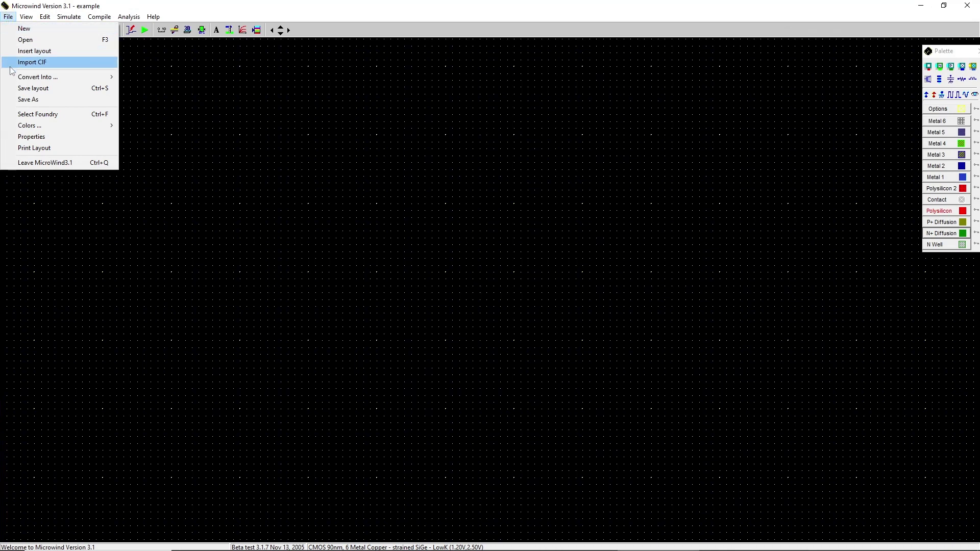
left_click(12, 114)
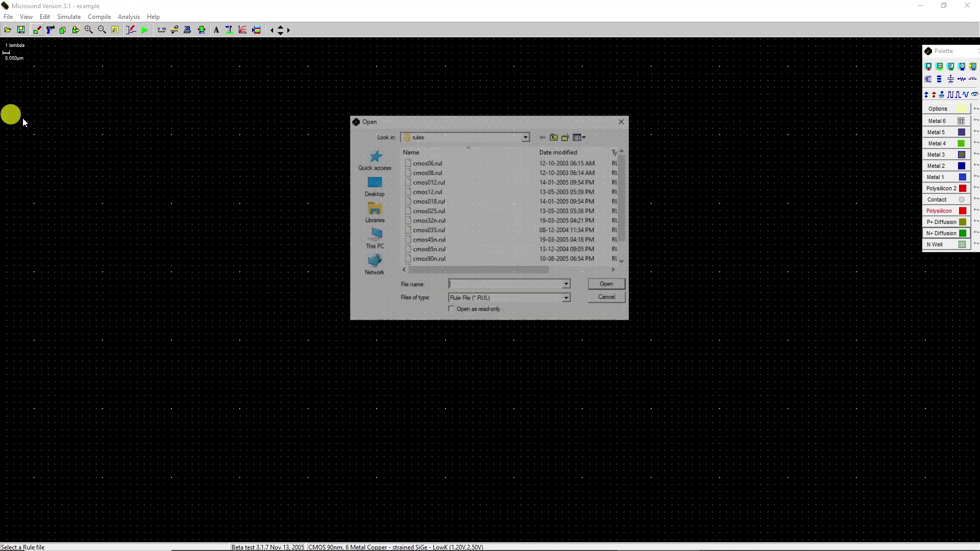
left_click(441, 231)
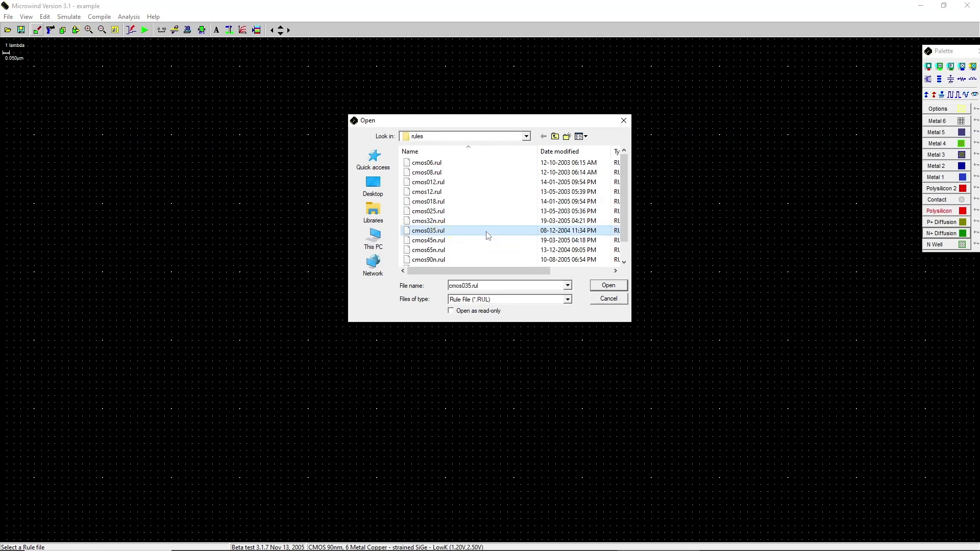
left_click(615, 290)
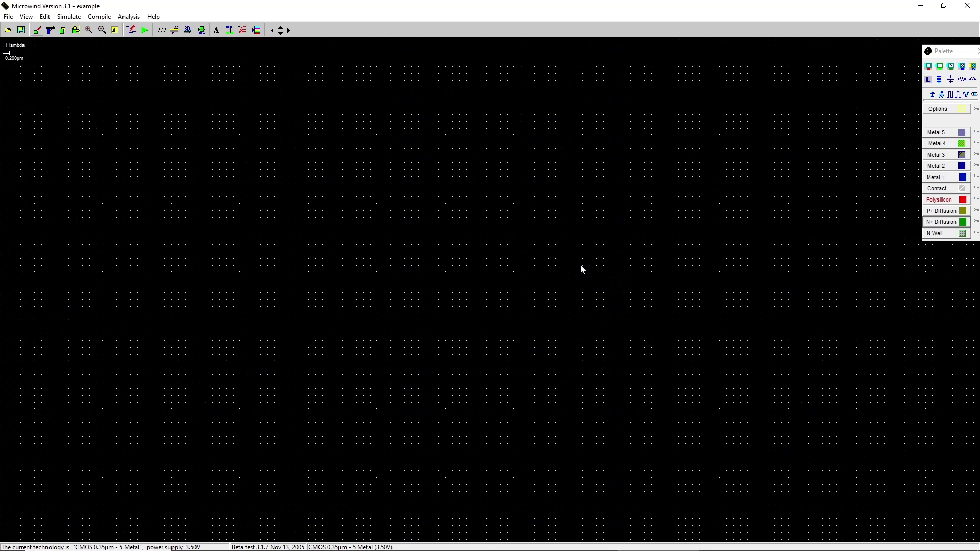
Load nor_basic_lab09.v from the schematic folder of project_09 for Verilog compilation
left_click(99, 16)
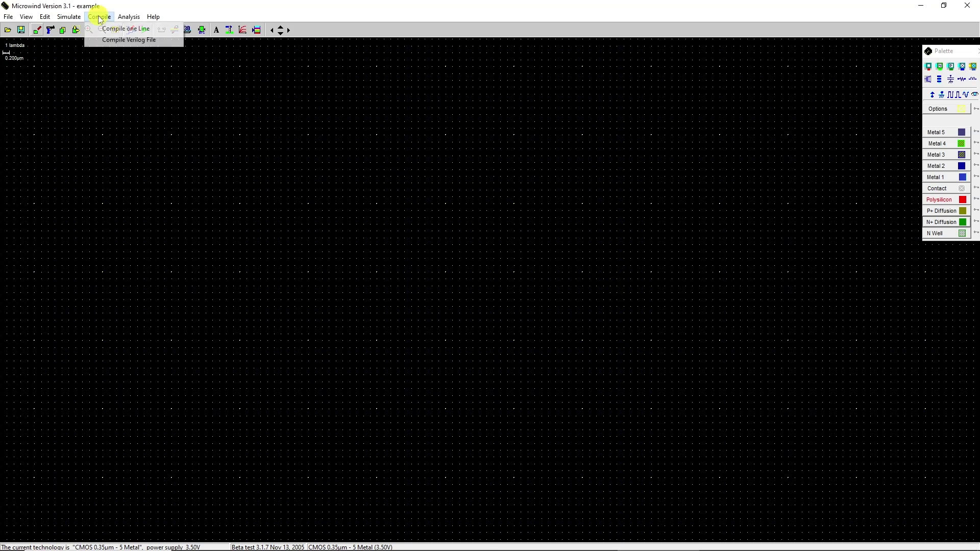
left_click(100, 40)
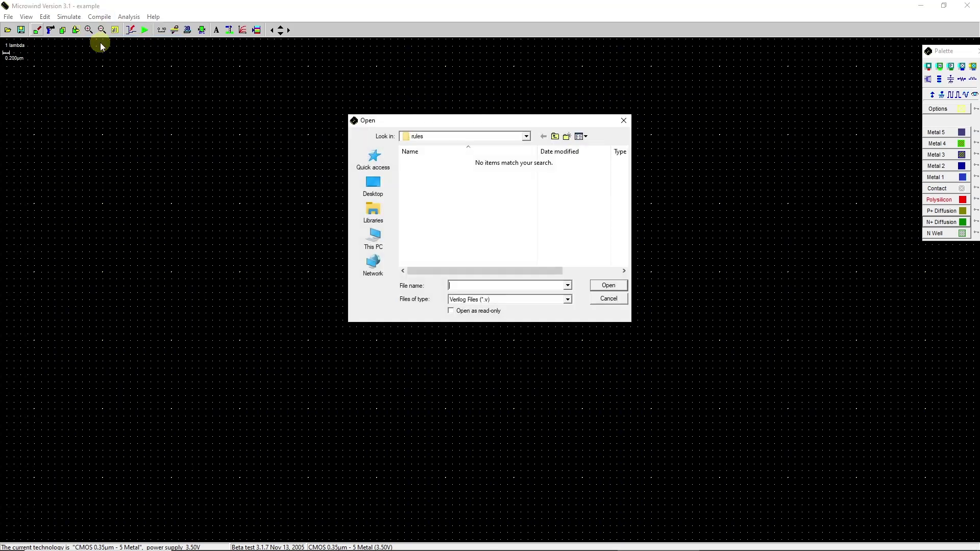
left_click(554, 137)
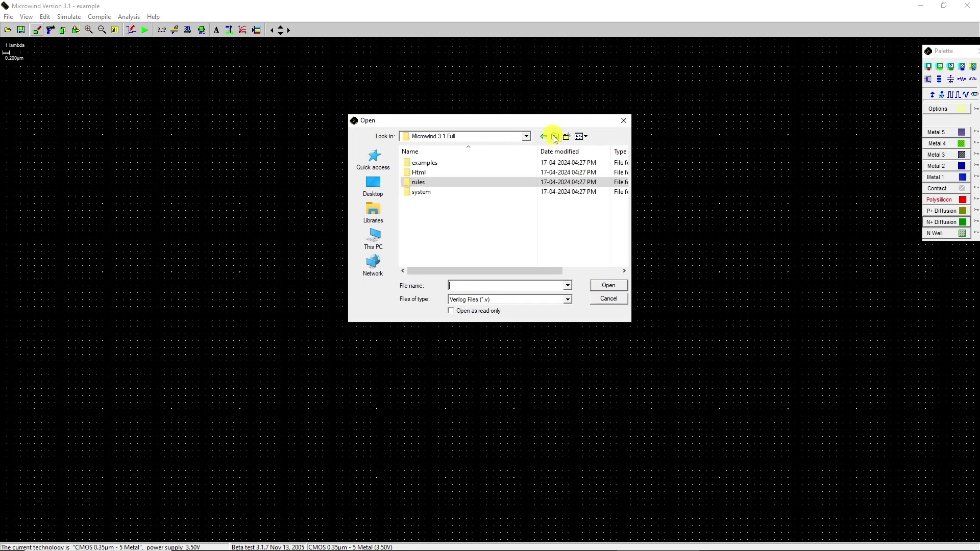
left_click(555, 137)
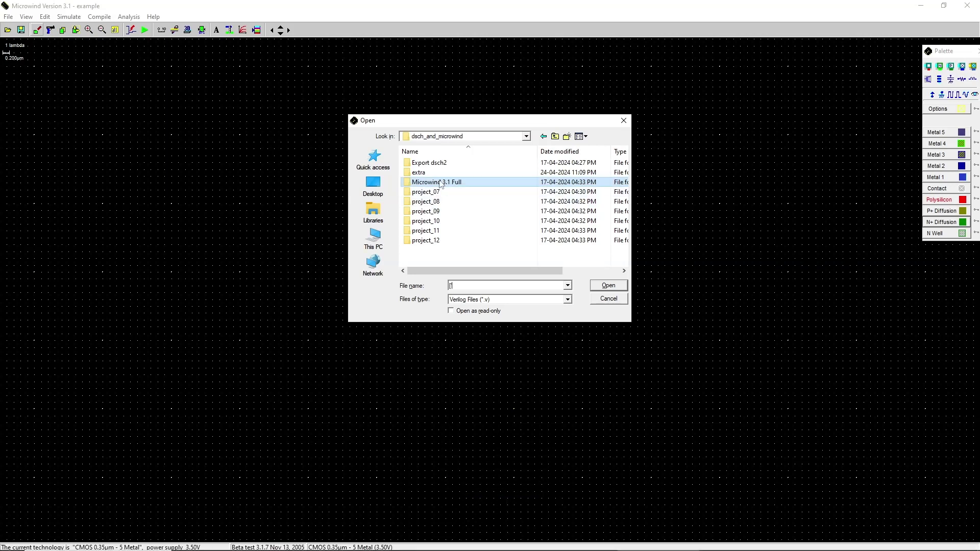
double_click(437, 211)
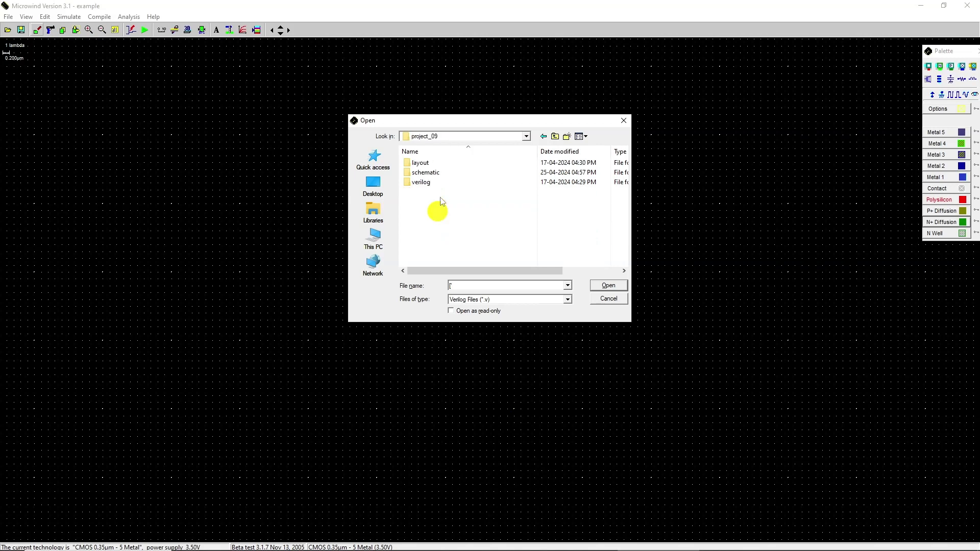
double_click(436, 173)
double_click(446, 163)
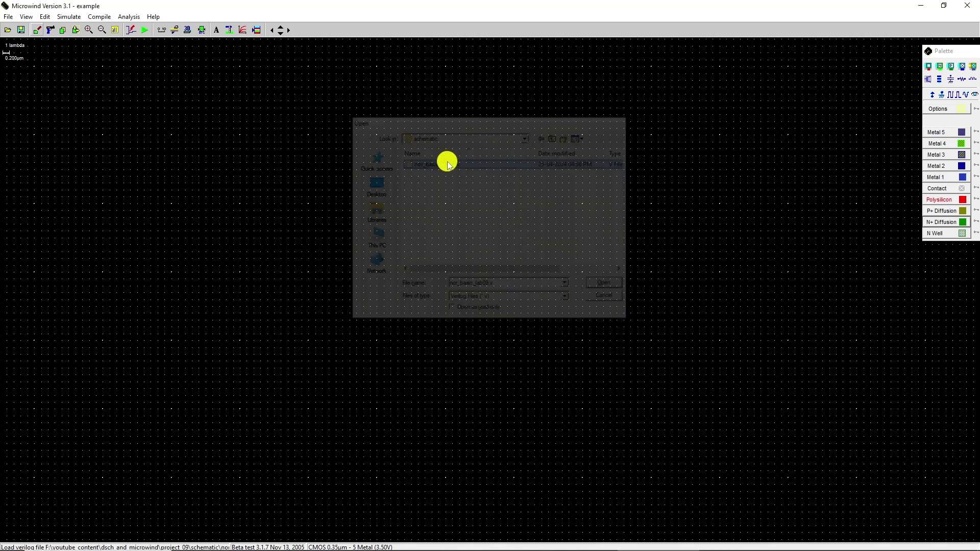
Compile the NOR Verilog file with the 0.35µm rules and return to the layout editor
left_click_drag(636, 266, 638, 321)
left_click(467, 378)
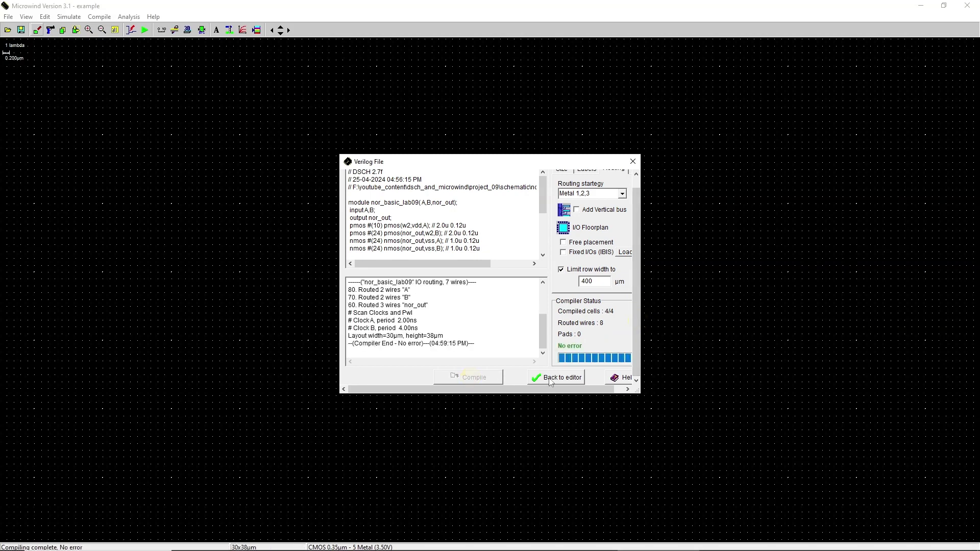
left_click(549, 378)
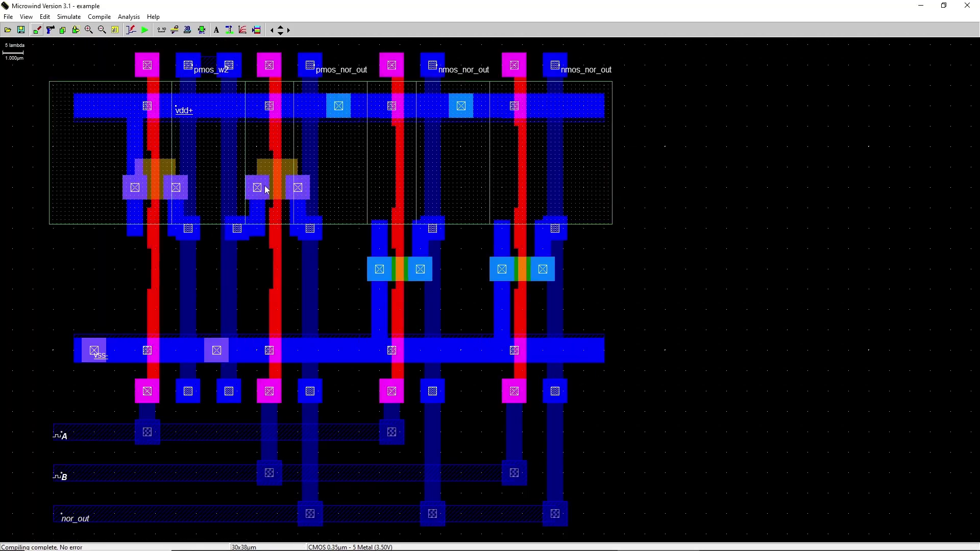
Examine the two PMOS and two NMOS transistors in the 0.35µm NOR layout
left_click(165, 170)
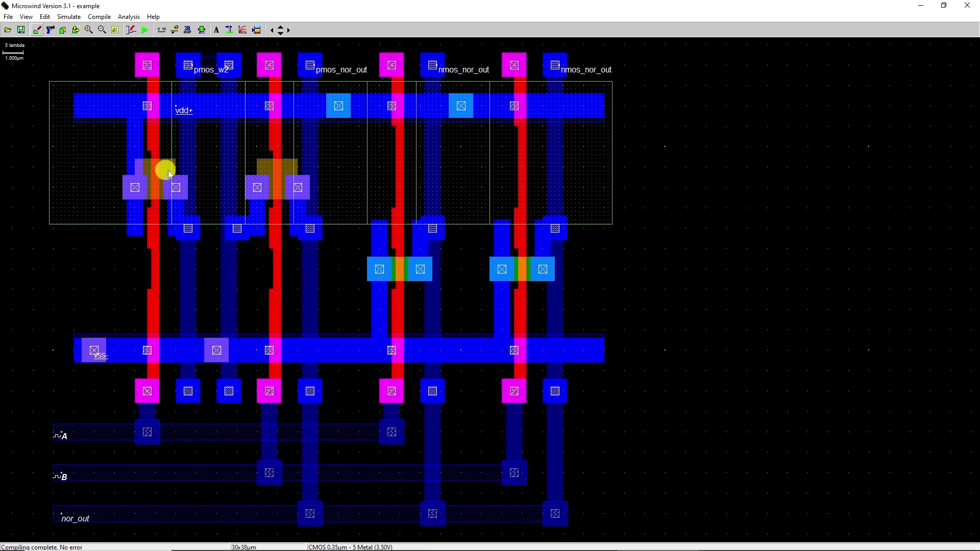
left_click(291, 169)
left_click(408, 269)
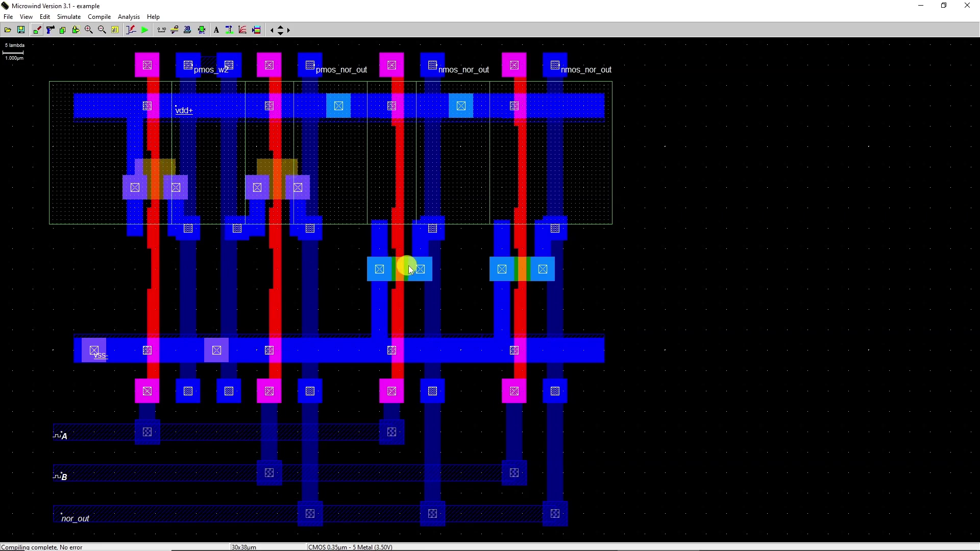
left_click(528, 274)
Place a Vdd+ supply property inside the N well, near its right edge beyond the last transistor column
left_click(257, 30)
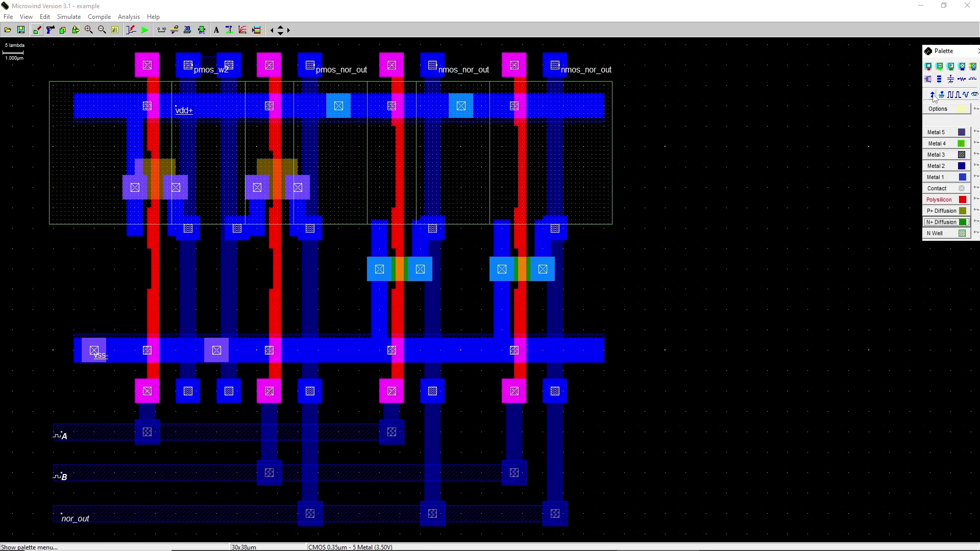
left_click(933, 96)
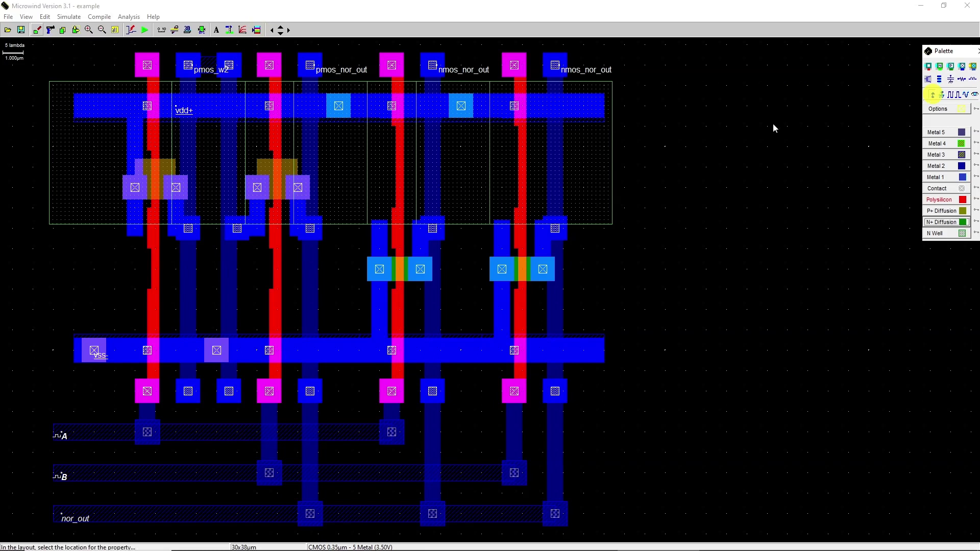
left_click(589, 147)
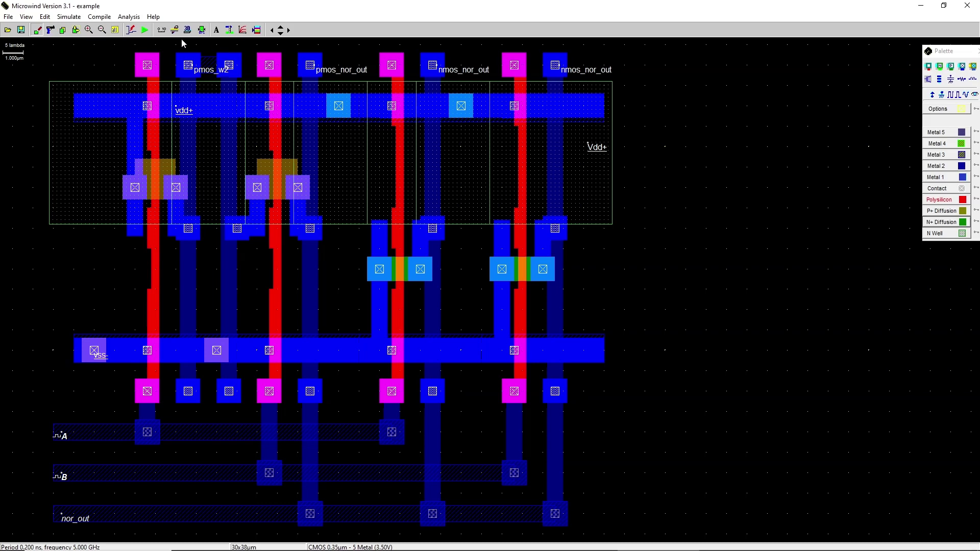
Run the analog simulation of the NOR layout with a 10n time scale
left_click(146, 31)
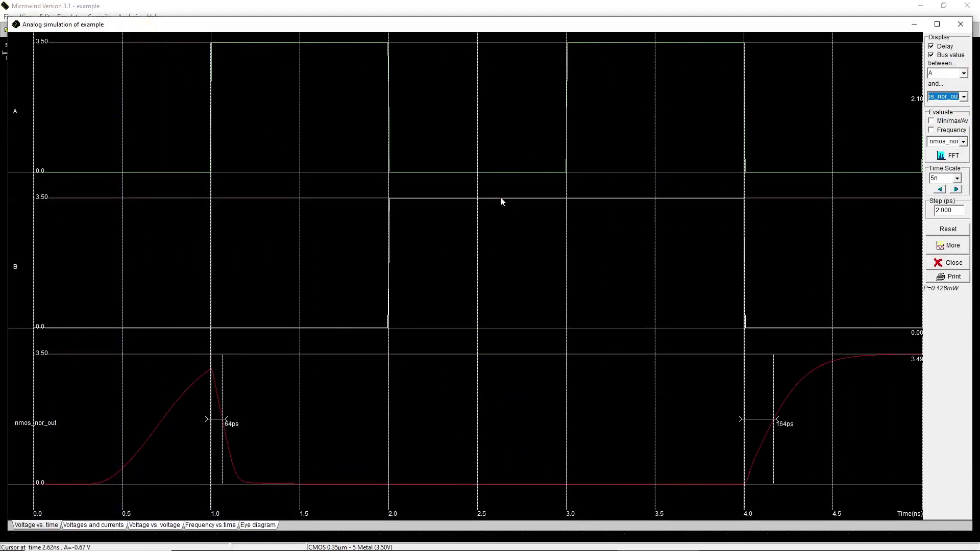
left_click(958, 178)
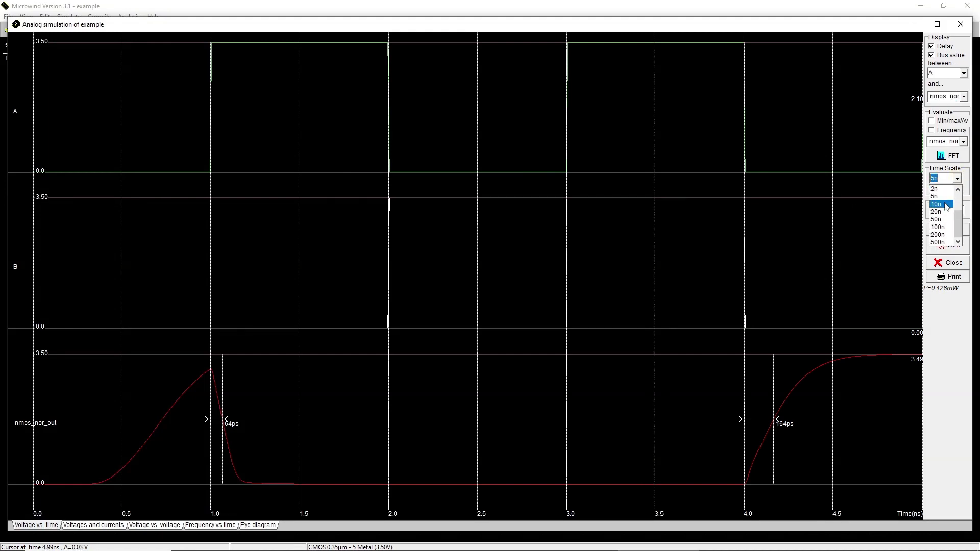
left_click(946, 205)
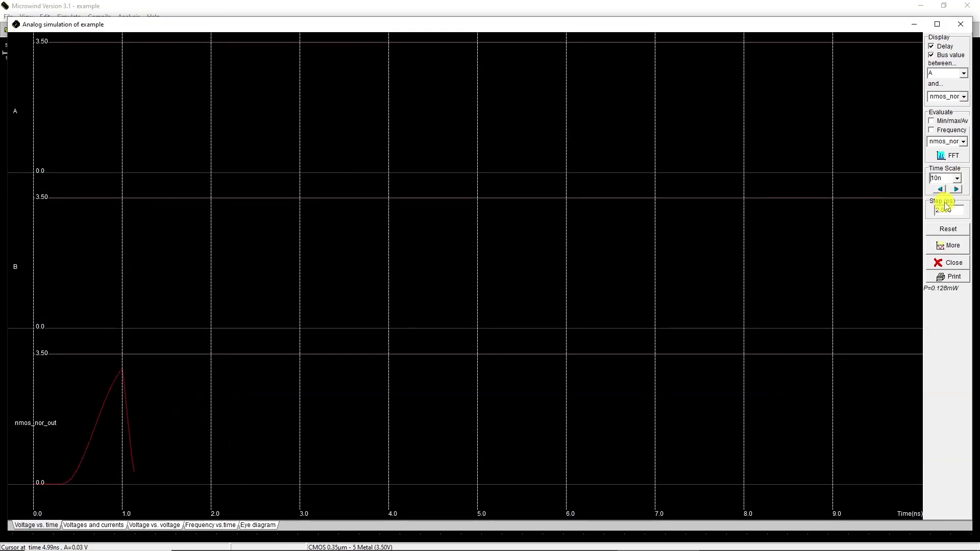
left_click(949, 230)
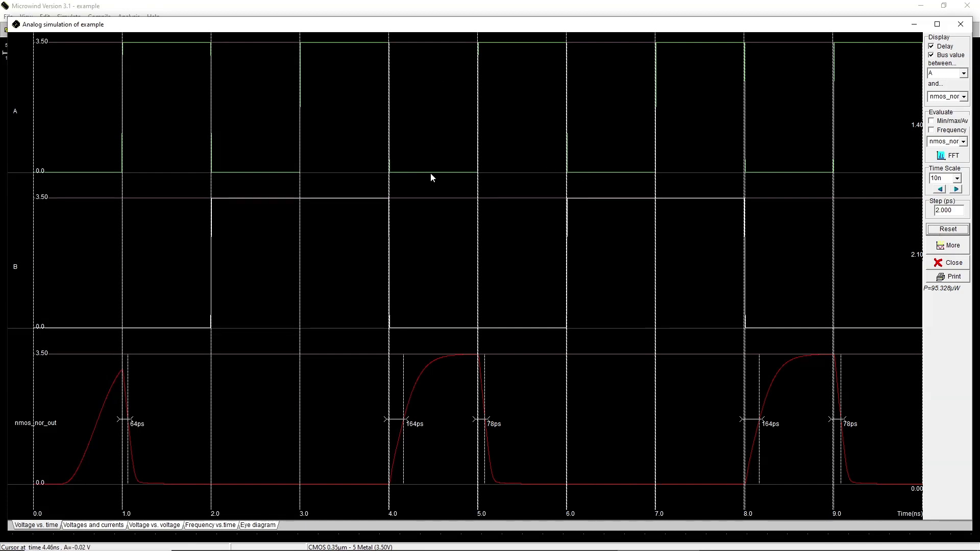
Examine the A, B and nmos_nor_out waveforms across the input combinations and rerun the simulation
left_click(438, 328)
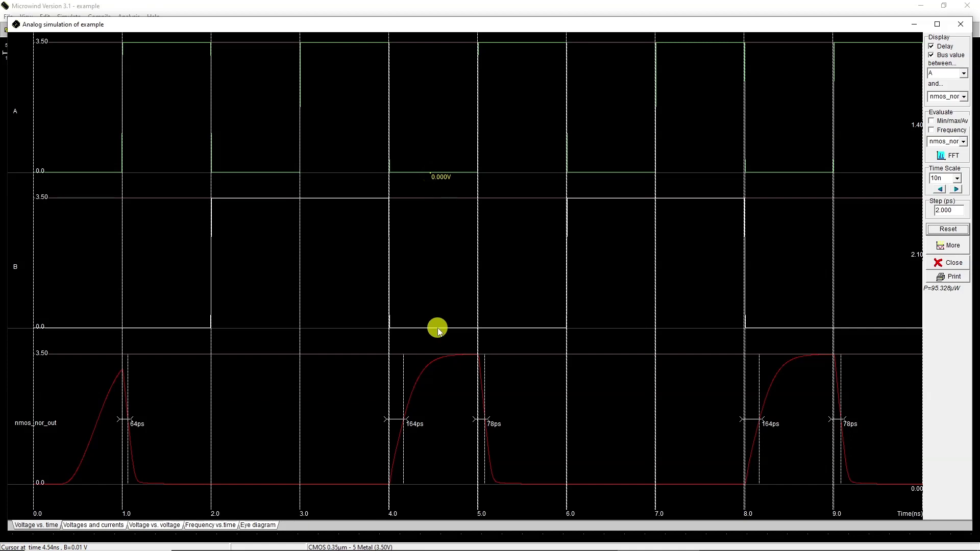
left_click(450, 354)
left_click(475, 359)
left_click(413, 389)
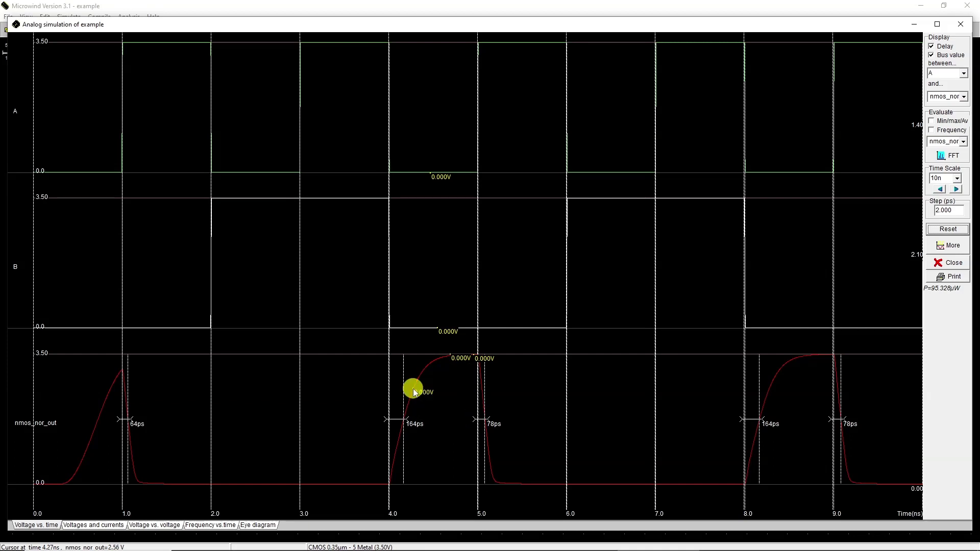
left_click(550, 42)
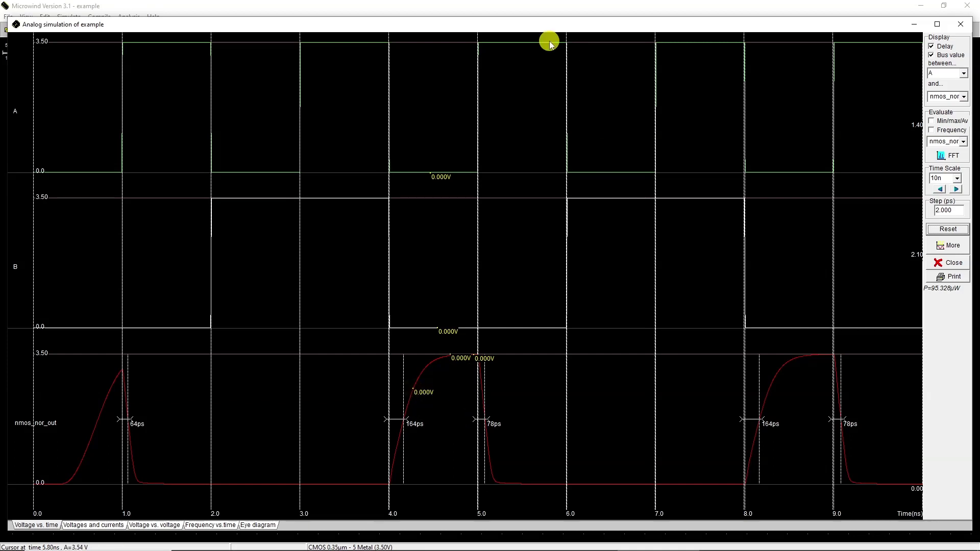
left_click(523, 328)
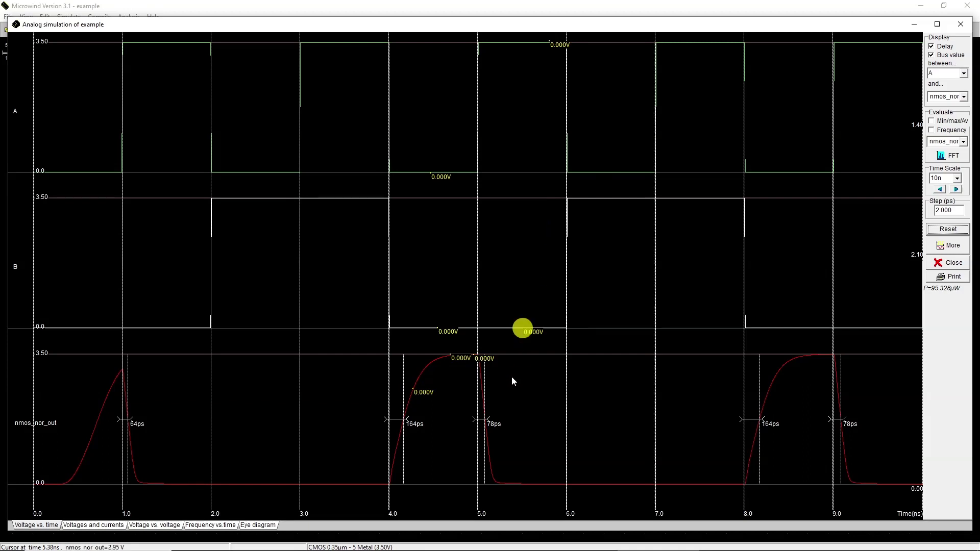
left_click(524, 479)
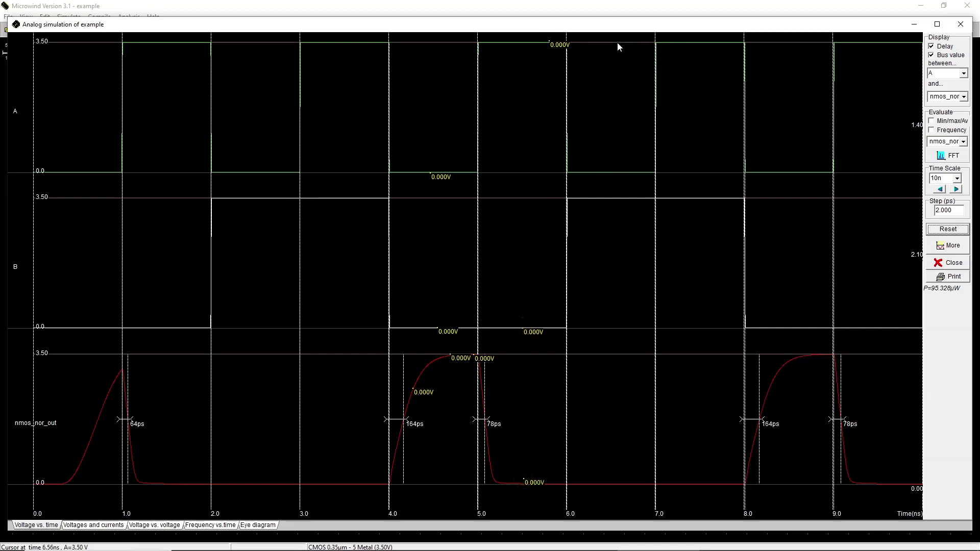
left_click(619, 482)
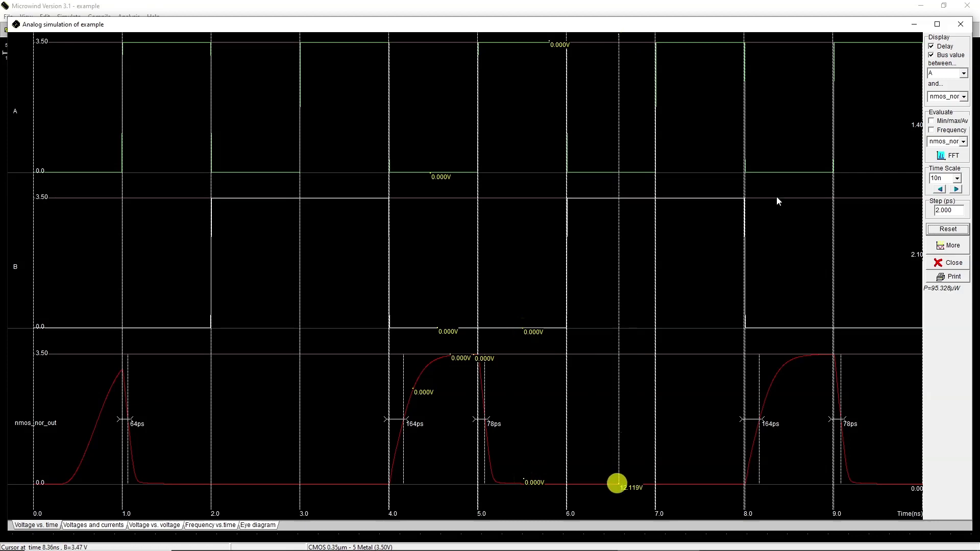
mouse_move(683, 28)
left_mouse_down()
mouse_move(687, 371)
mouse_move(652, 102)
mouse_move(663, 20)
mouse_move(677, 17)
left_mouse_up()
left_click(776, 321)
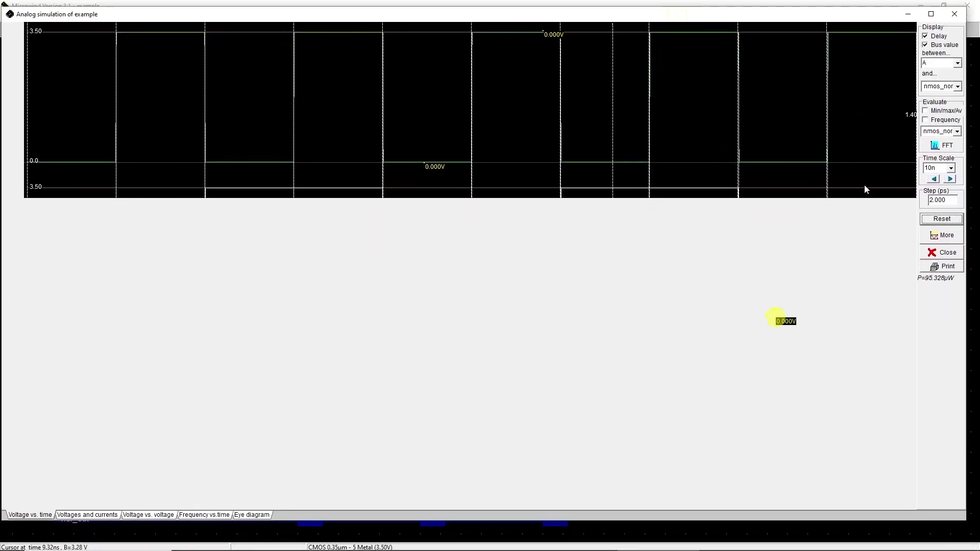
left_click(940, 222)
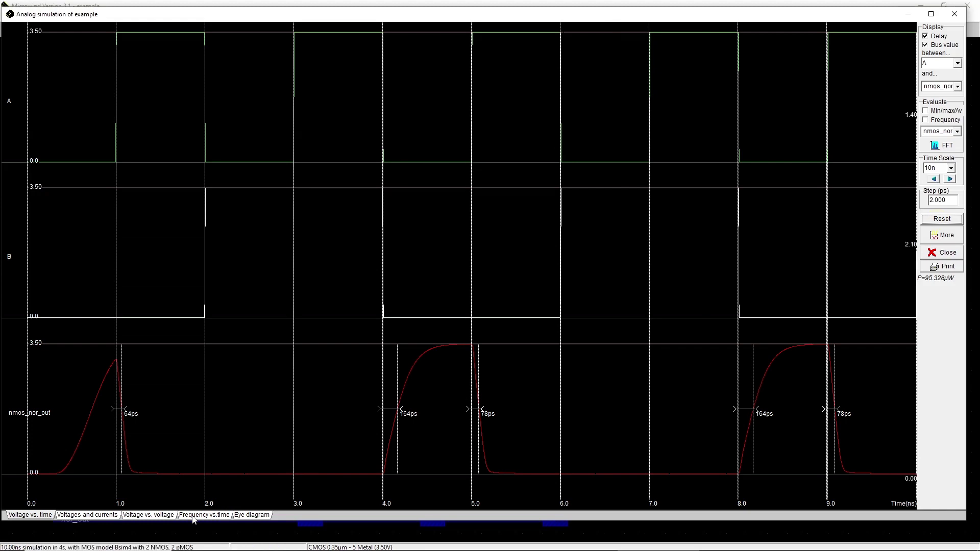
Simulate nmos_nor_out as frequency versus time, inspect its Fast Fourier Transform, and close the analog simulation
left_click(194, 516)
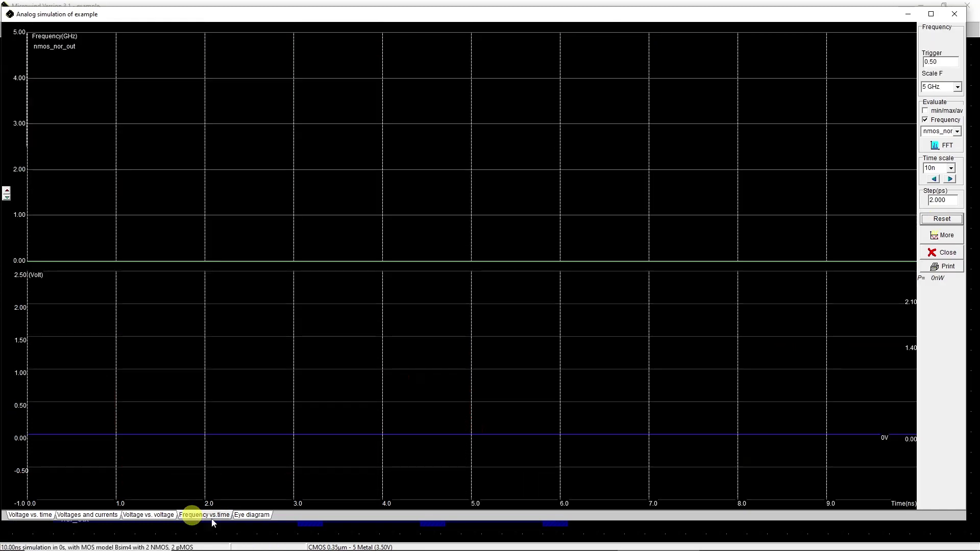
left_click(941, 219)
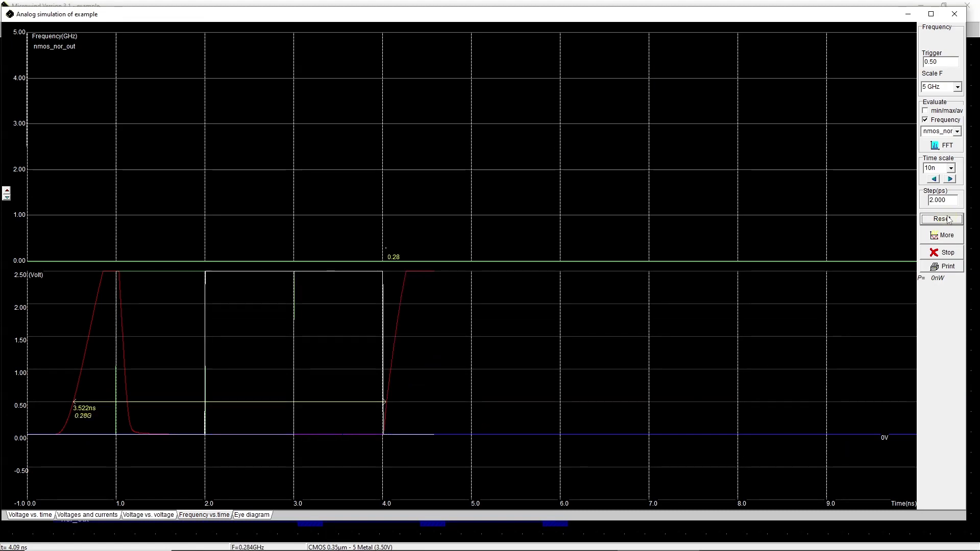
left_click(948, 146)
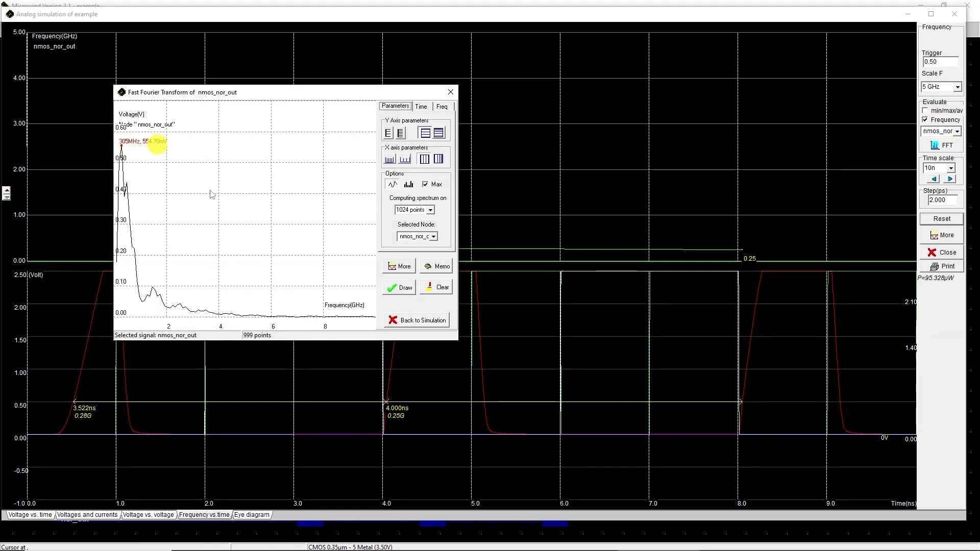
left_click(418, 320)
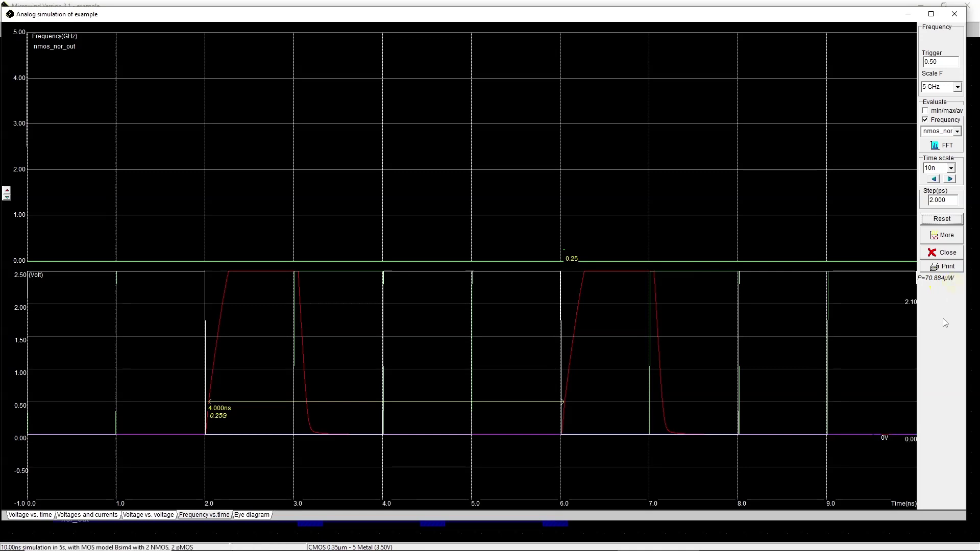
left_click(951, 223)
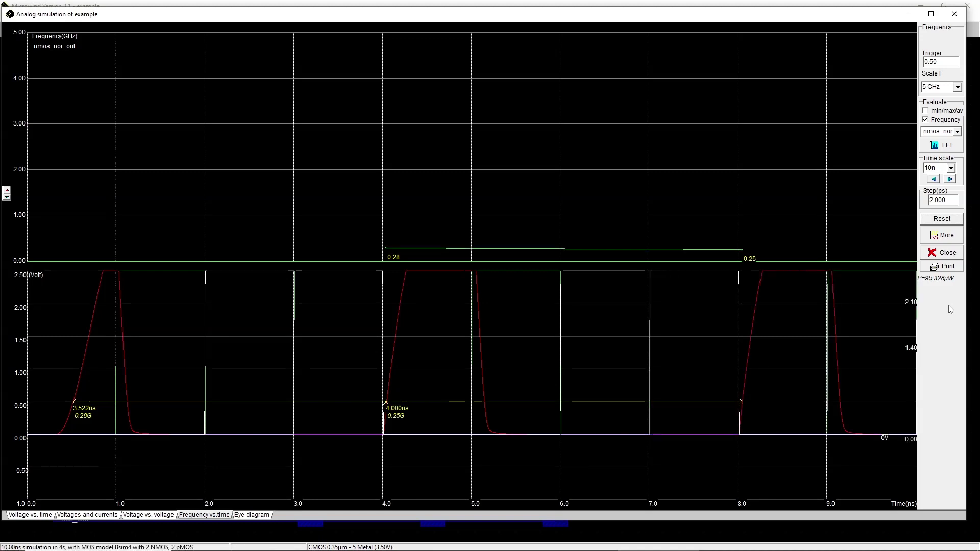
left_click(954, 16)
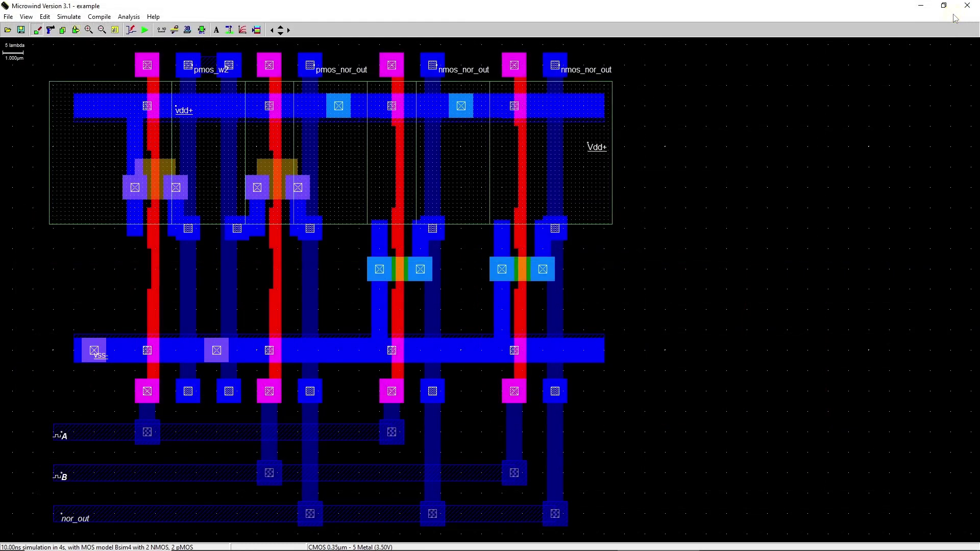
Save the NOR gate layout as nor_basic_lab09 in MSK format in the project's layout folder
left_click(8, 17)
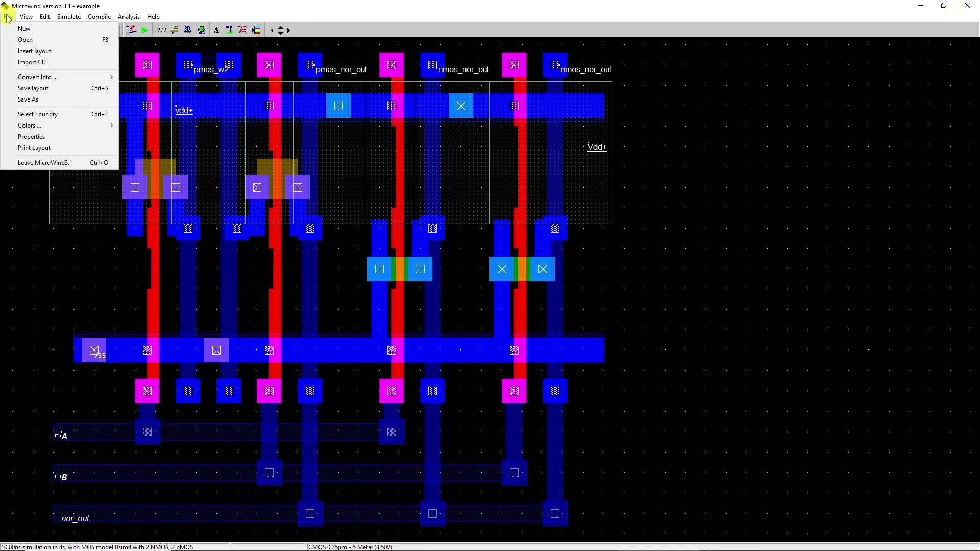
left_click(24, 99)
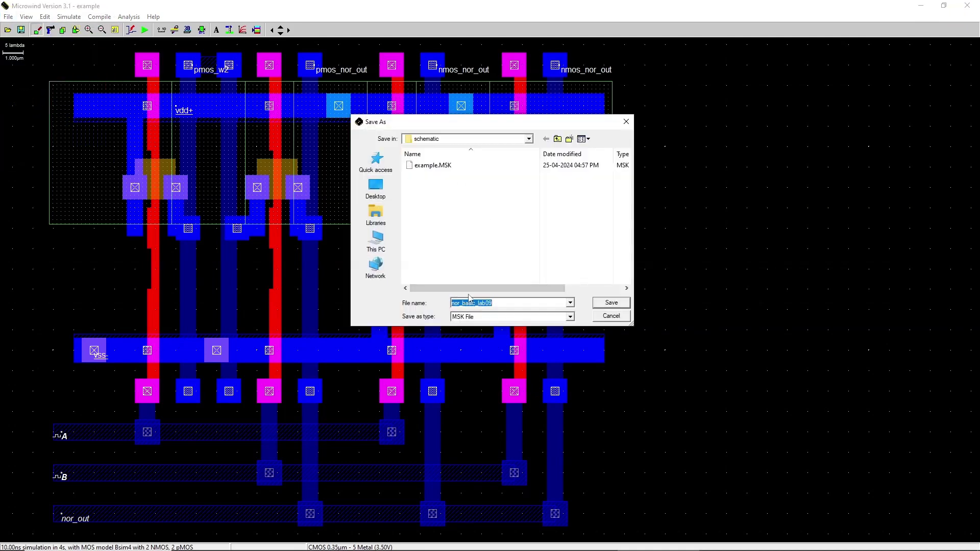
left_click(557, 139)
double_click(430, 166)
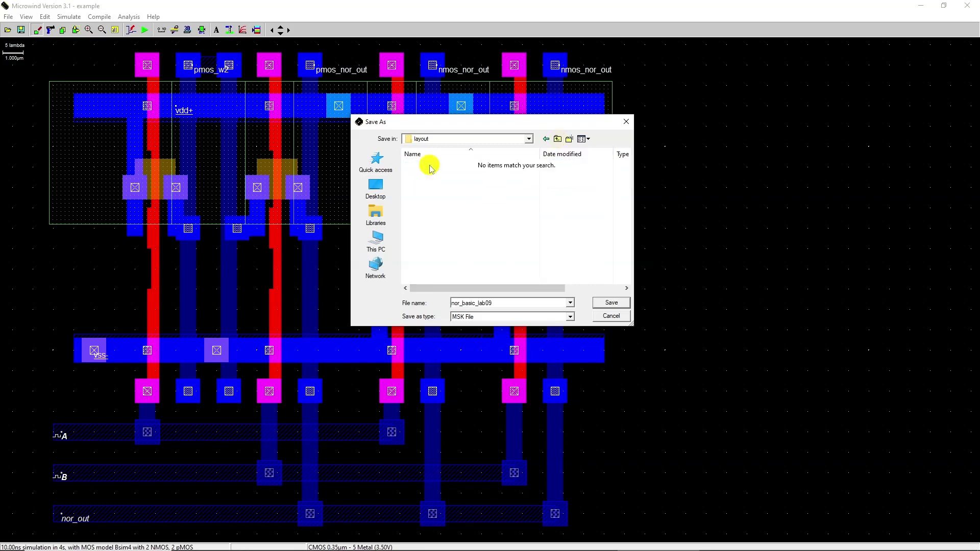
left_click(612, 303)
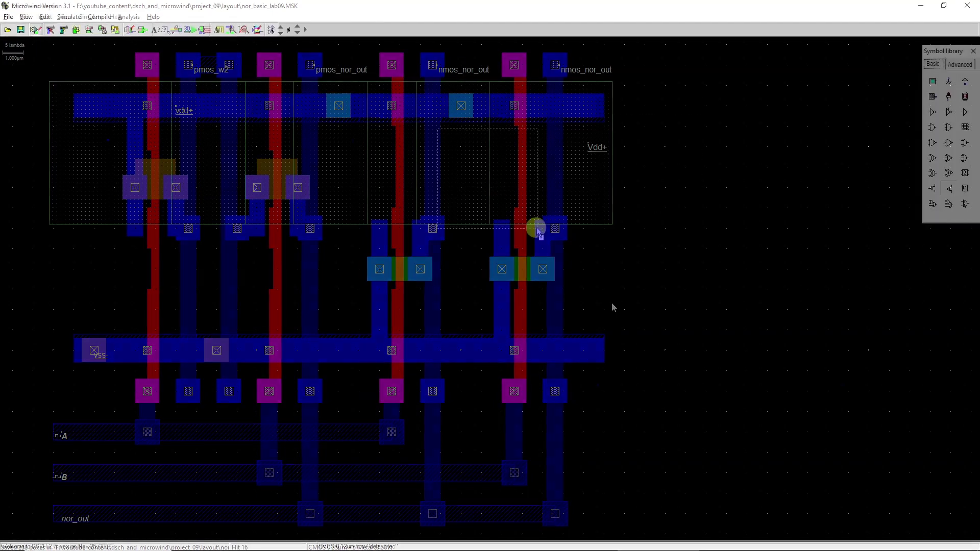
Switch to DSCH2 and place the ground, clock inputs and output LED around the NAND gate transistors
left_click(464, 354)
left_click_drag(948, 82, 494, 490)
left_click_drag(933, 97, 247, 360)
left_click_drag(948, 97, 608, 269)
Name the upper clock A, the lower clock B and the output LED nand_out
double_click(243, 276)
type("A")
double_click(242, 351)
left_click_drag(393, 205, 331, 208)
type("nand_out")
left_click(434, 388)
Wire both PMOS sources to the supply, and join their drains to the upper NMOS and the nand_out LED
left_click(167, 30)
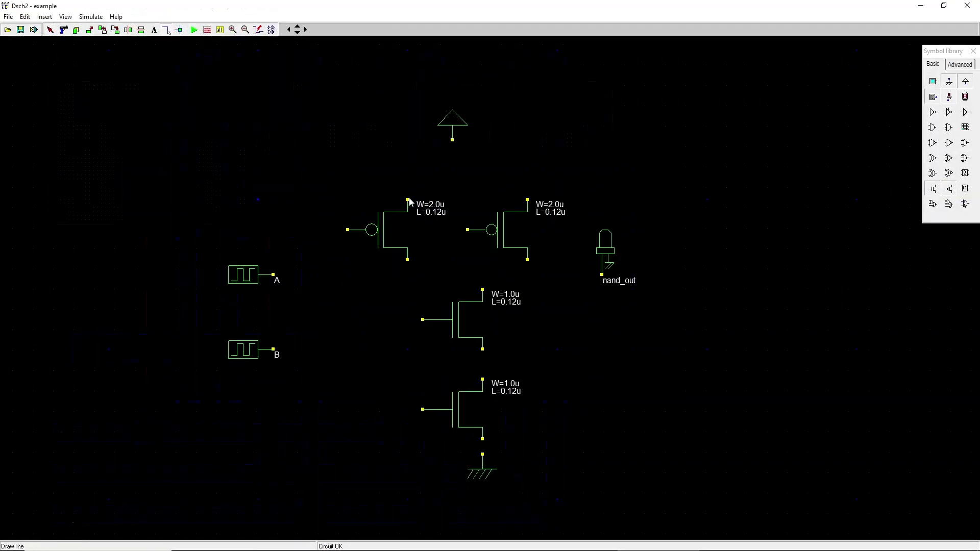
left_click_drag(407, 170, 528, 169)
left_click_drag(452, 140, 452, 170)
left_click_drag(527, 275, 407, 274)
left_click_drag(602, 289, 558, 289)
mouse_move(558, 289)
left_mouse_down()
mouse_move(558, 275)
mouse_move(527, 275)
left_mouse_up()
Wire clock A to the gates of the left PMOS and the upper NMOS
left_click_drag(348, 230, 334, 230)
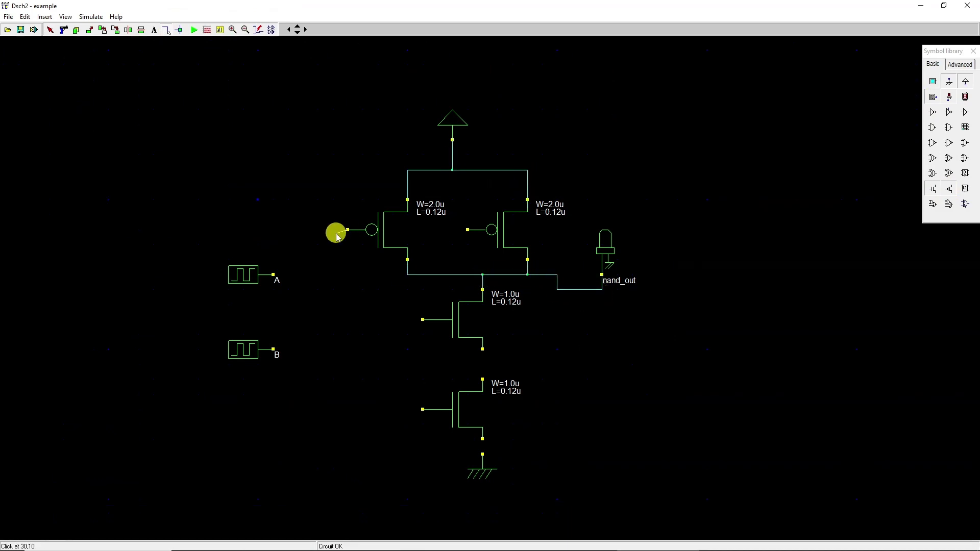
left_click_drag(422, 319, 333, 319)
left_click_drag(333, 230, 333, 317)
left_click_drag(273, 275, 332, 275)
Wire clock B to the right PMOS and lower NMOS gates, and connect the NMOS pair in series to ground
left_click_drag(423, 410, 363, 409)
mouse_move(363, 409)
left_mouse_down()
mouse_move(363, 290)
mouse_move(437, 291)
left_mouse_up()
left_click_drag(438, 291, 437, 229)
left_click_drag(437, 230, 467, 230)
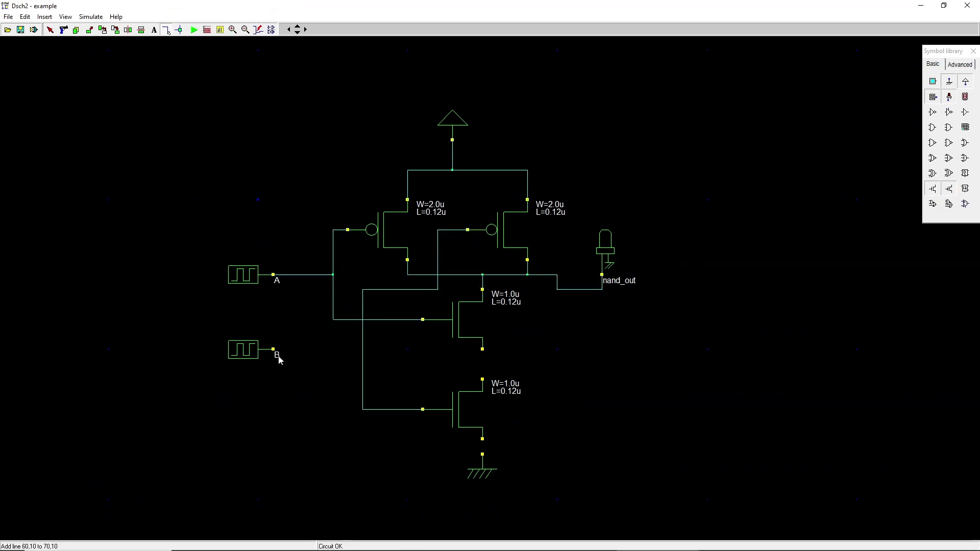
left_click_drag(273, 350, 363, 350)
left_click_drag(483, 350, 483, 379)
left_click_drag(483, 439, 482, 454)
Simulate the NAND schematic and check its timing diagram
left_click(194, 30)
left_click(207, 30)
left_click(645, 152)
Save the NAND schematic as nand_basic_lab09 in the schematic folder
left_click(8, 17)
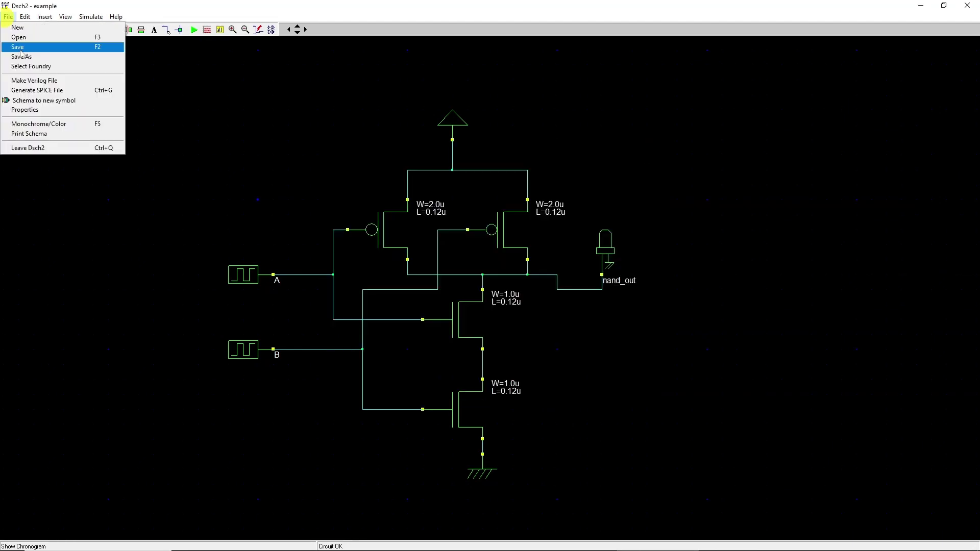
left_click(18, 46)
type("nand_basic_lab09")
left_click(573, 254)
Generate the Verilog description of the nand_basic_lab09 schematic
left_click(8, 17)
left_click(15, 78)
double_click(598, 195)
left_click(617, 393)
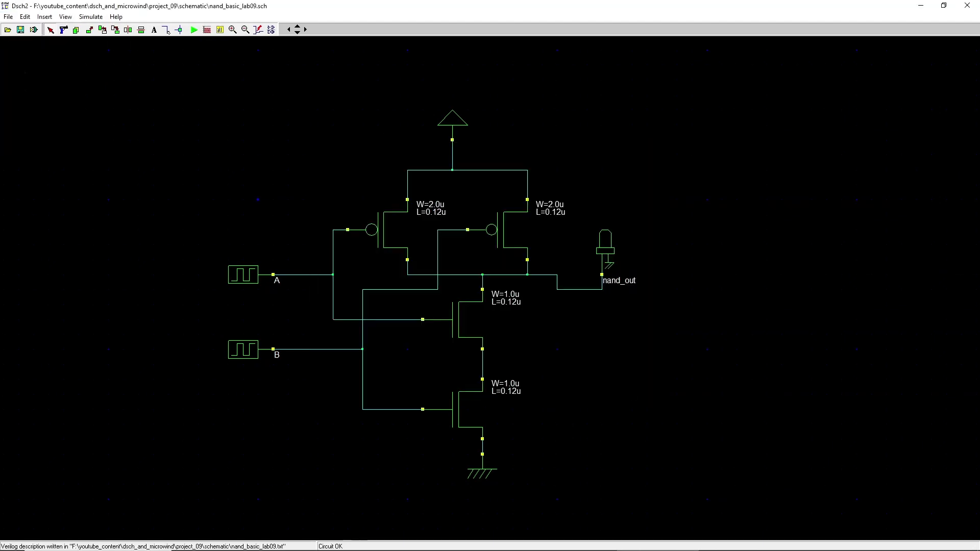
Rename the generated nand_basic_lab09.txt file to nand_basic_lab09.v, accepting the extension change
right_click(553, 193)
left_click(582, 507)
key("BackSpace")
key("BackSpace")
key("BackSpace")
type("v")
key("Return")
left_click(535, 284)
left_click(99, 17)
left_click(114, 39)
left_click(449, 162)
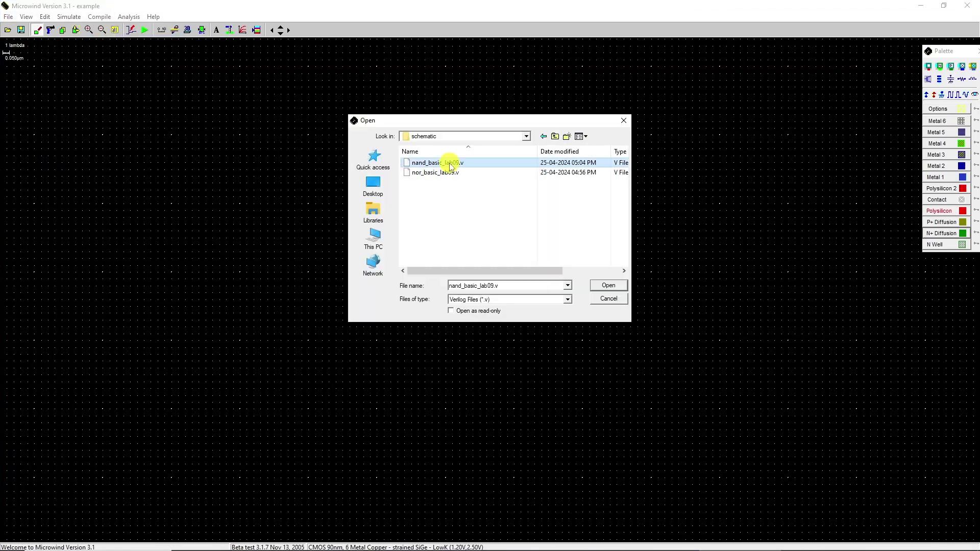
left_click(452, 179)
left_click(967, 5)
left_click(454, 302)
Select the CMOS 0.35µm 5 Metal foundry in Microwind
left_click(9, 17)
left_click(438, 230)
left_click(609, 286)
Compile nand_basic_lab09.v from the schematic folder into a layout
left_click(99, 17)
left_click(115, 39)
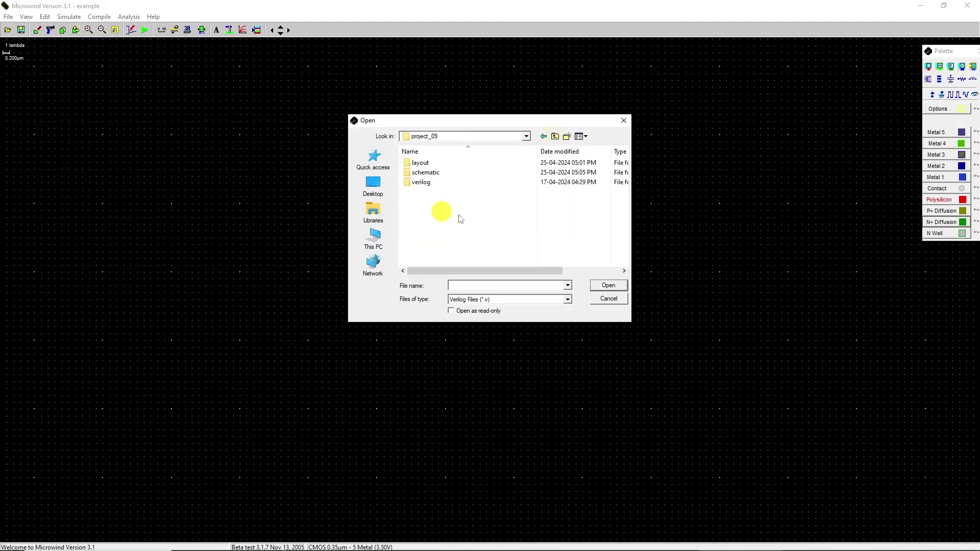
double_click(428, 181)
double_click(441, 162)
left_click(475, 376)
left_click(559, 376)
Place a Vdd+ supply property inside the NAND layout's N well, near its right edge
left_click(256, 30)
left_click(932, 95)
left_click(532, 173)
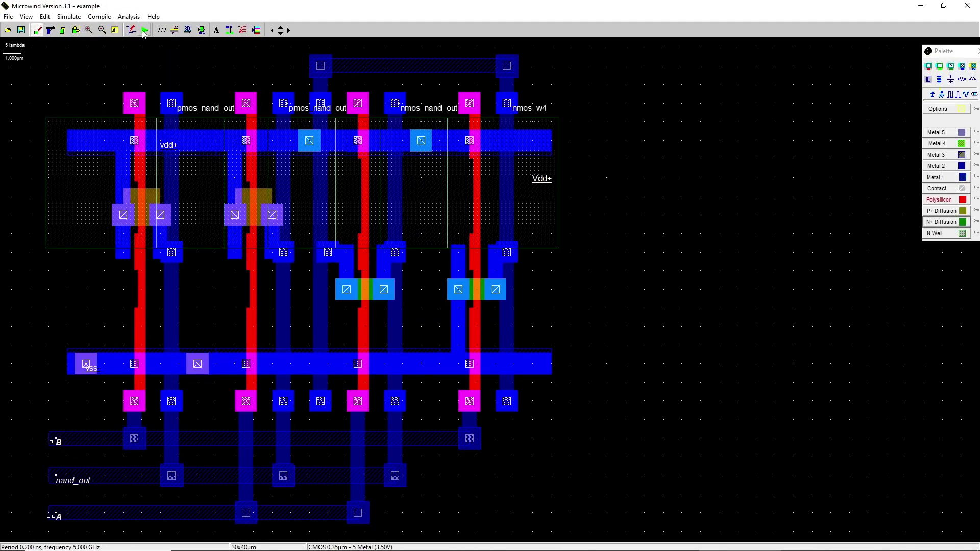
Run the analog simulation of the NAND layout with a 20n time scale and examine the pmos_nand_out waveform
left_click(145, 30)
left_click(947, 211)
left_click(949, 230)
left_click(957, 178)
left_click(950, 219)
left_click(951, 232)
left_click_drag(248, 359, 315, 368)
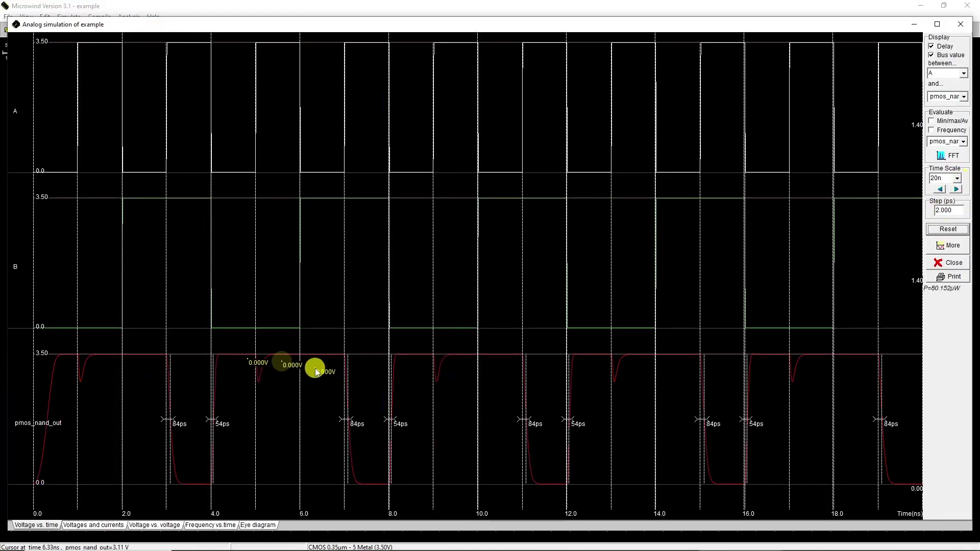
View the NAND simulation as frequency versus time, inspect its Fast Fourier Transform, and close the analog simulation
left_click(210, 525)
left_click(948, 156)
left_click(416, 320)
left_click(948, 262)
Save the compiled NAND gate layout
left_click(8, 17)
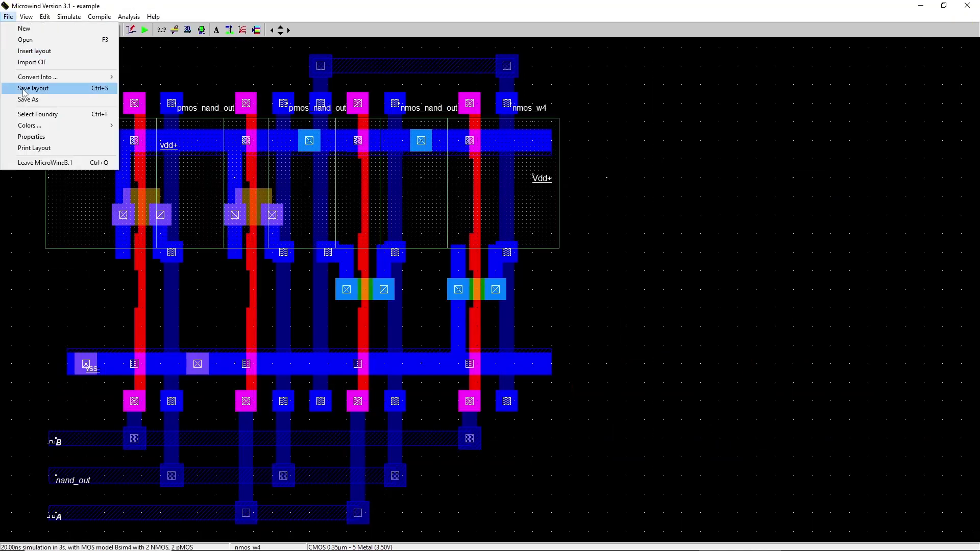
left_click(44, 88)
left_click(615, 303)
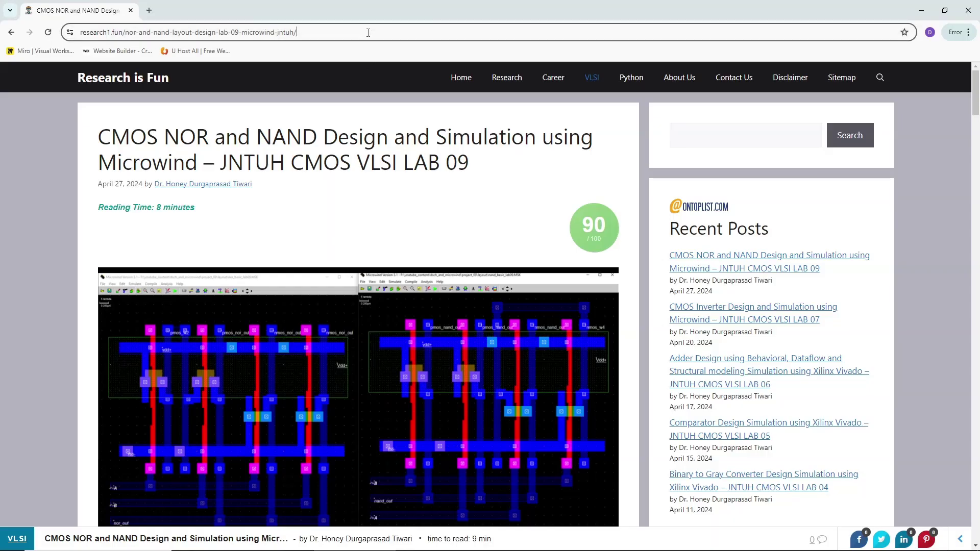
Load research1.fun/nor-and-nand-layout-design-lab-09-microwind-jntuh/ in the browser and read its theory, truth table, procedure, viva questions and FAQ
left_click(369, 32)
key("Return")
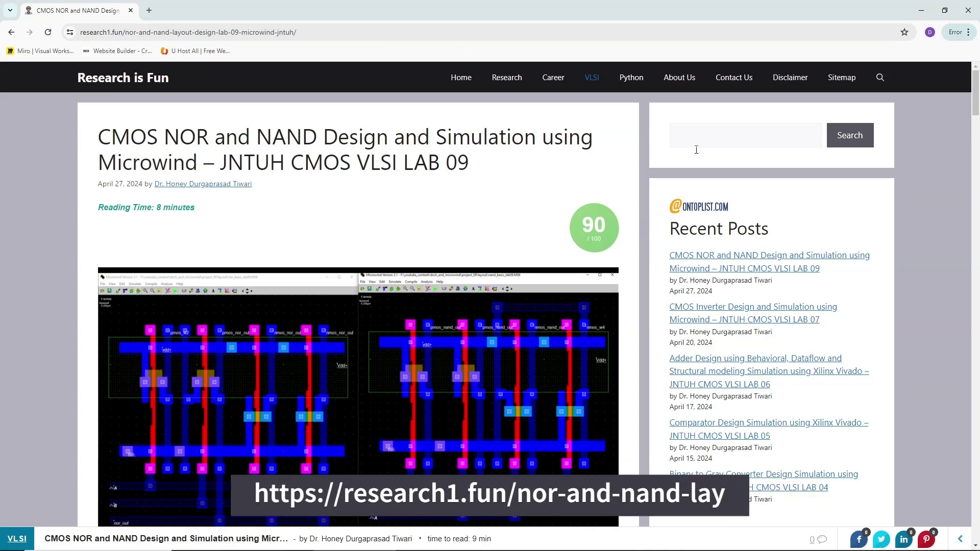
middle_click(936, 237)
scroll(935, 243, "down", 3)
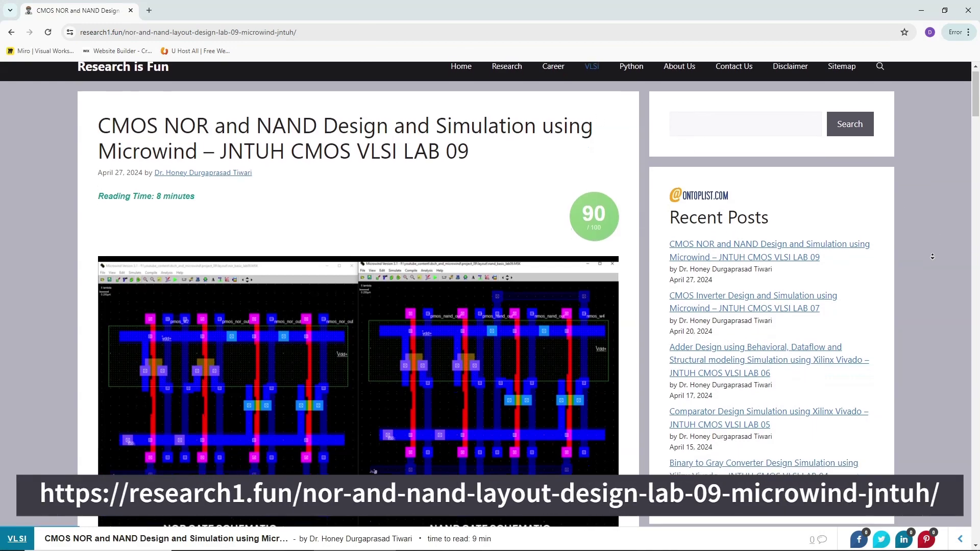
scroll(935, 271, "down", 7)
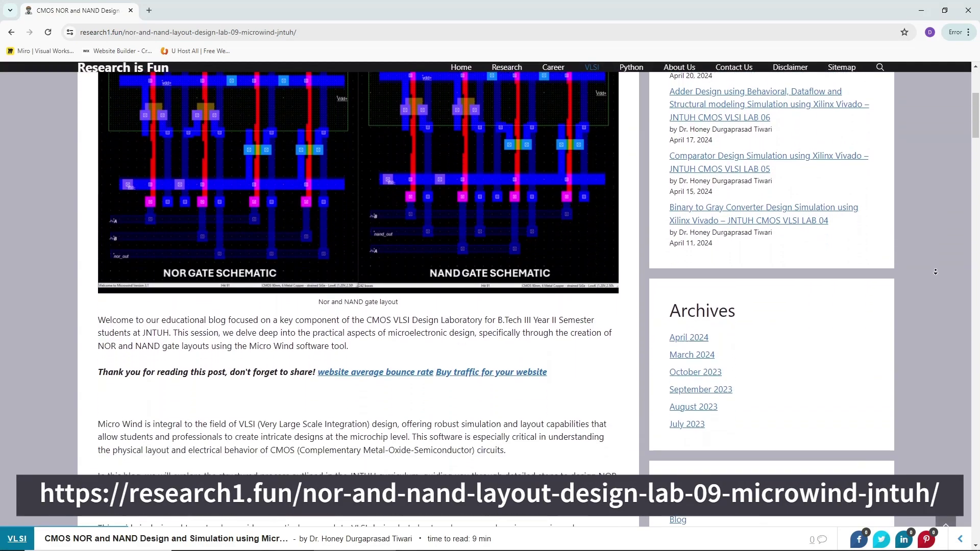
scroll(935, 271, "down", 7)
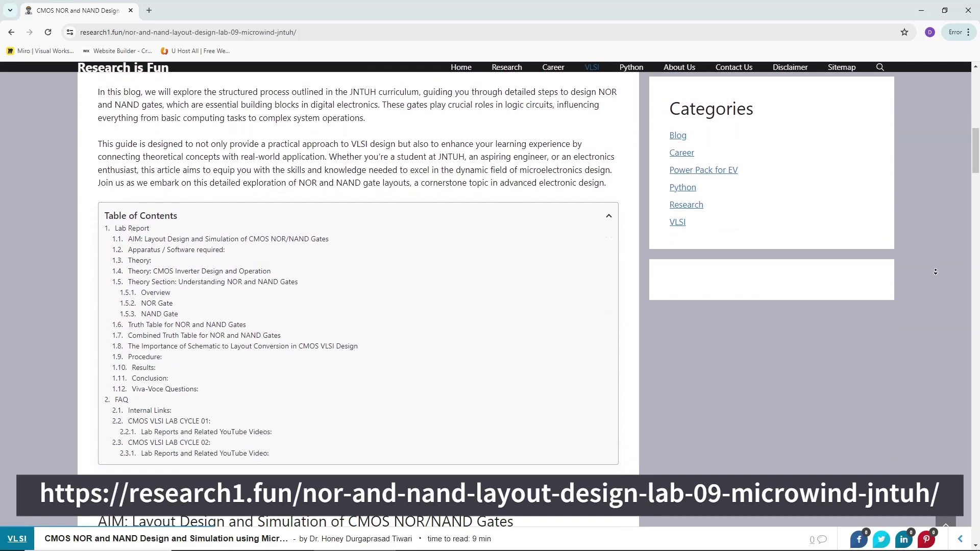
scroll(935, 272, "down", 7)
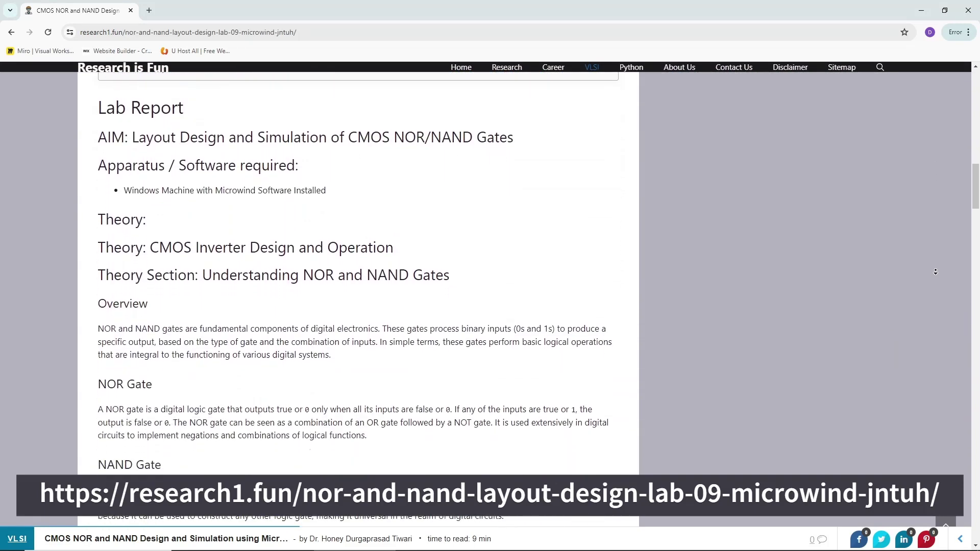
scroll(935, 271, "down", 7)
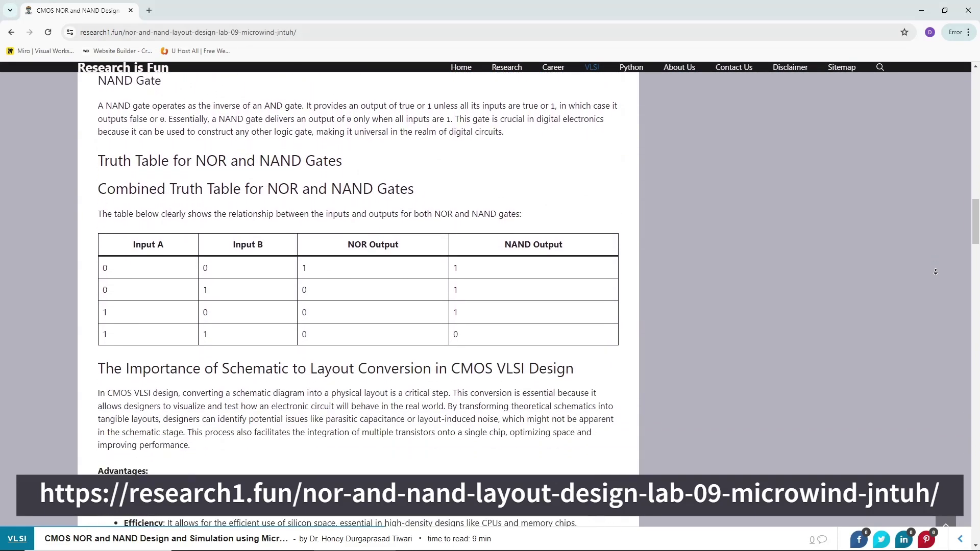
scroll(935, 271, "down", 7)
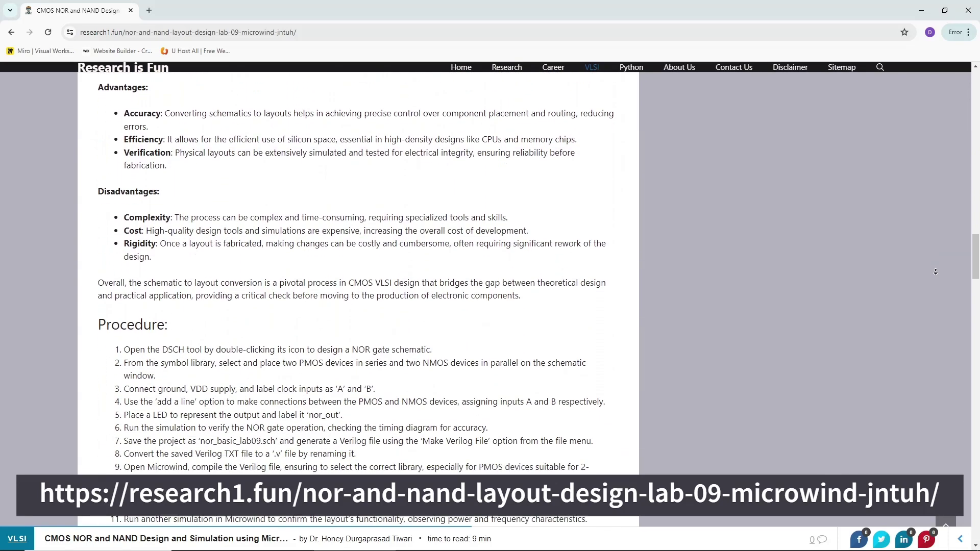
scroll(935, 271, "down", 6)
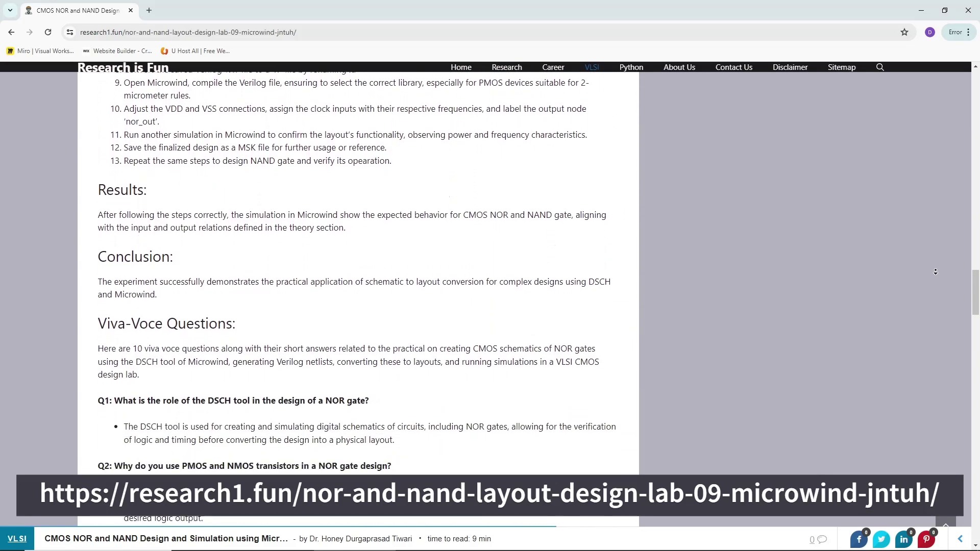
scroll(935, 272, "down", 2)
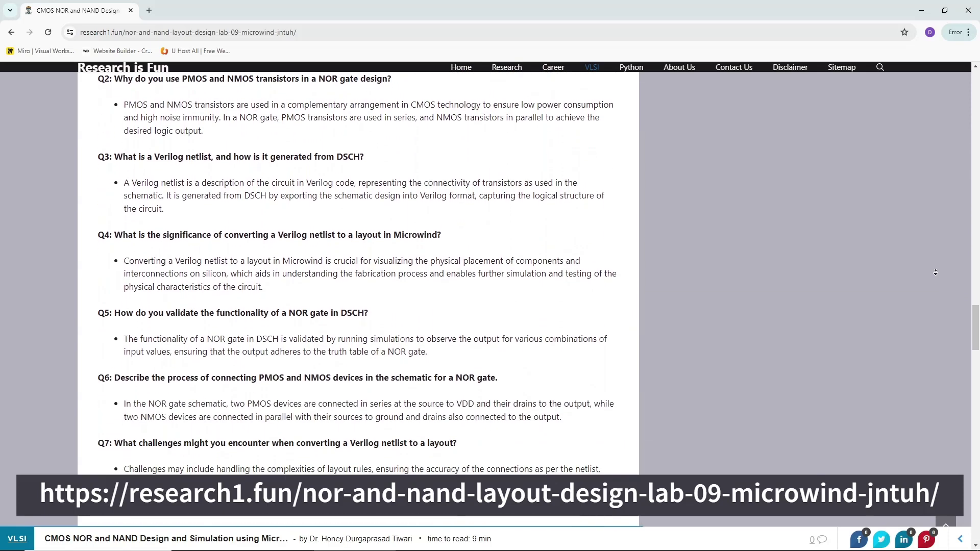
scroll(935, 272, "down", 8)
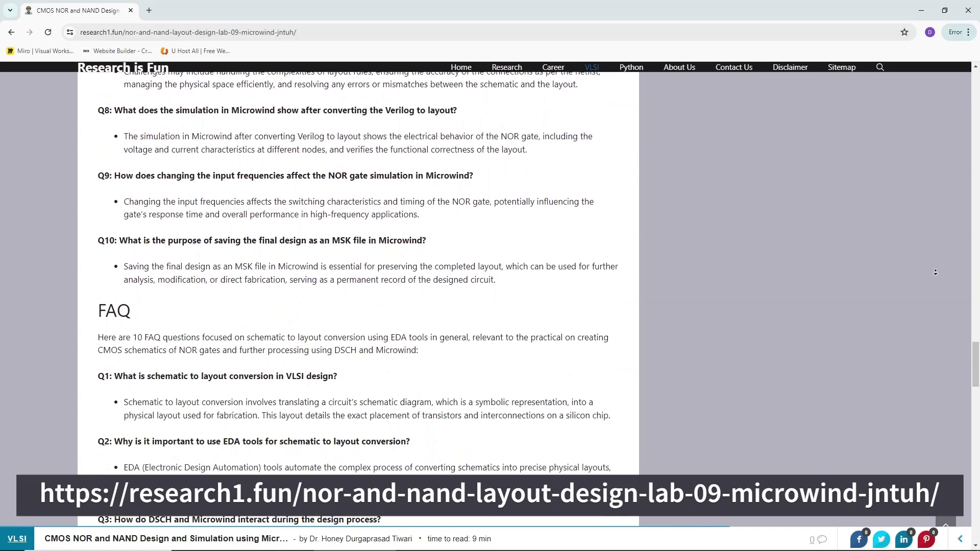
scroll(935, 272, "down", 8)
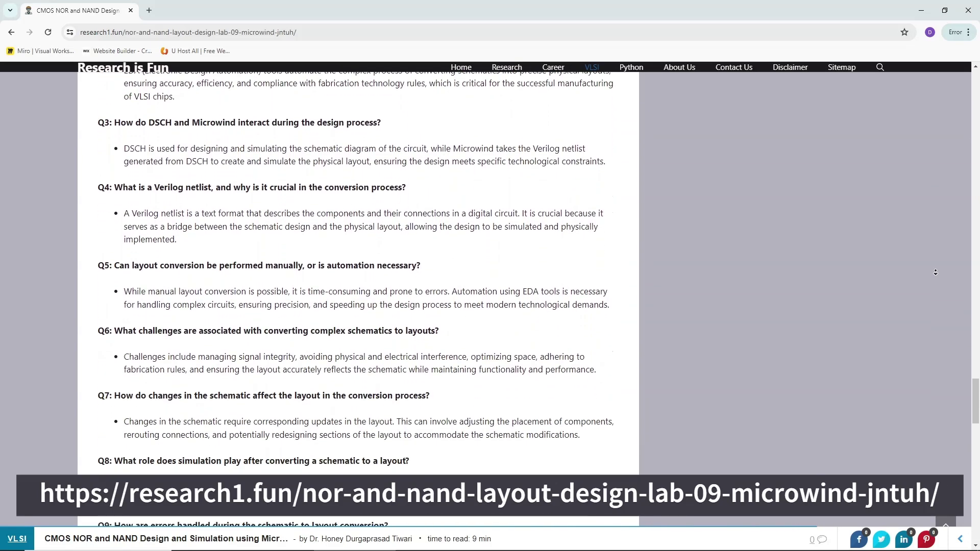
scroll(935, 272, "down", 6)
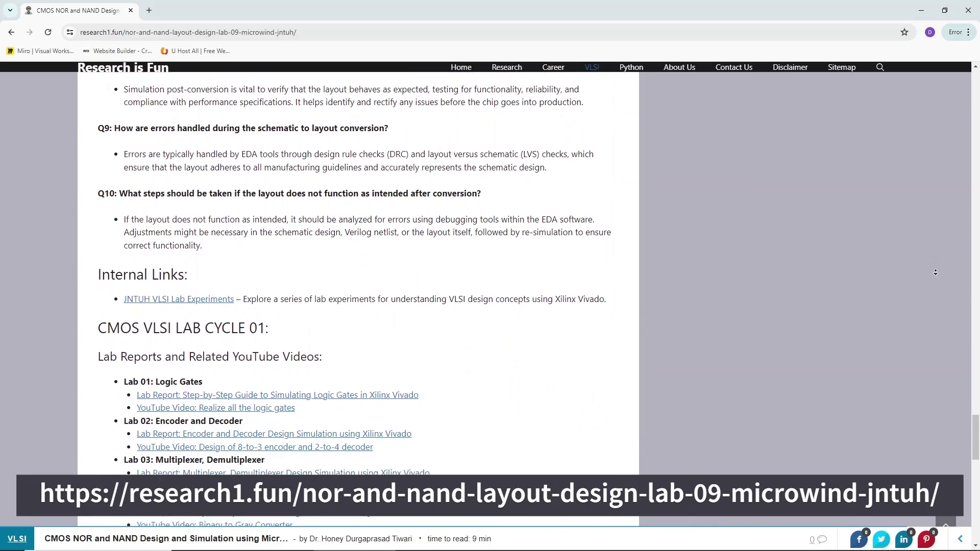
scroll(935, 272, "down", 5)
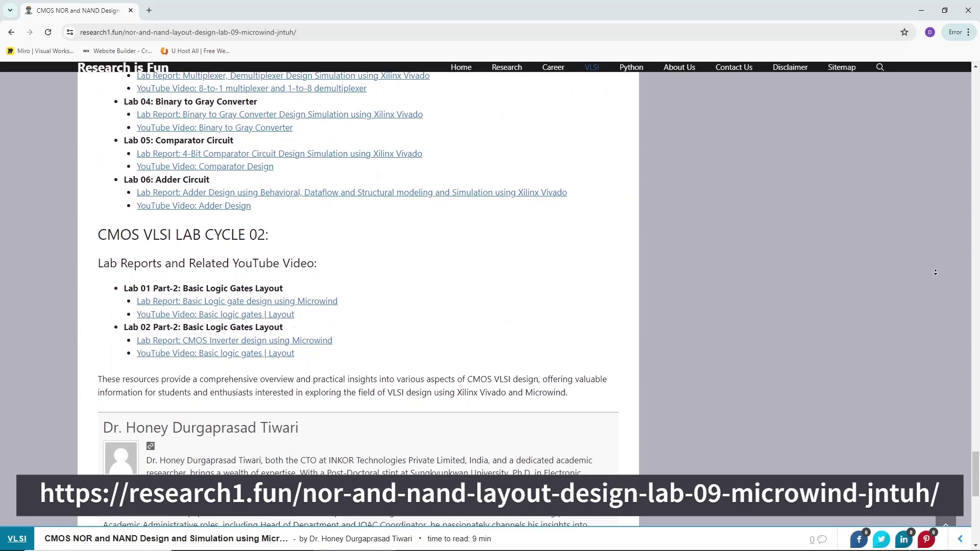